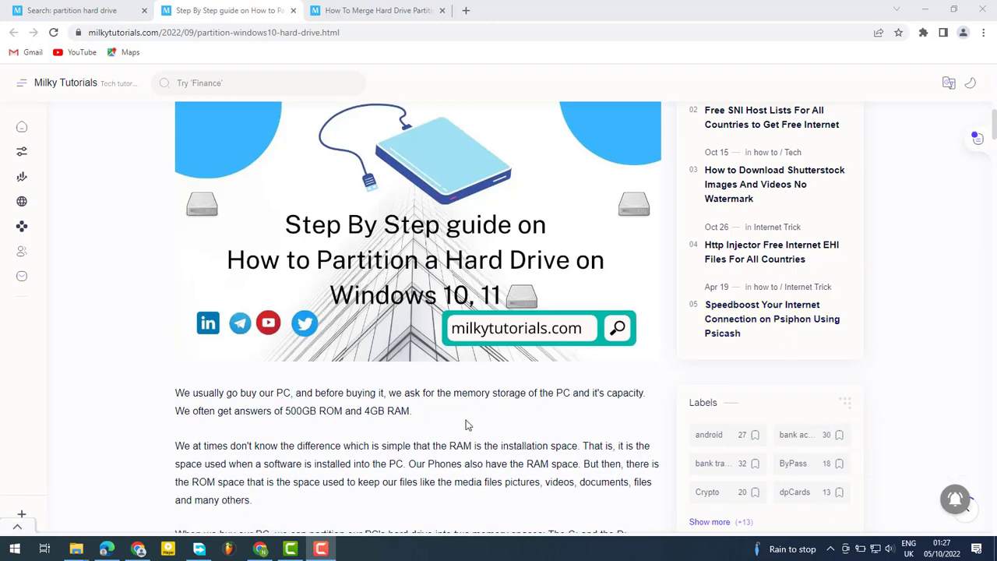
# Skim the 'How to Partition a Hard Drive' guide in Chrome, then minimize it to the desktop.
pyautogui.scroll(-1, 467, 449)
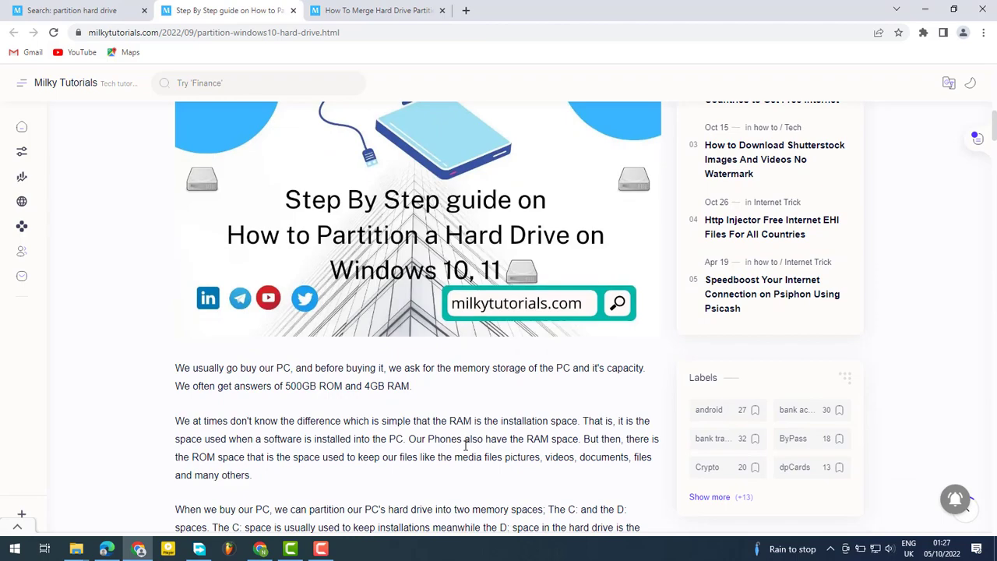
pyautogui.scroll(-2, 465, 446)
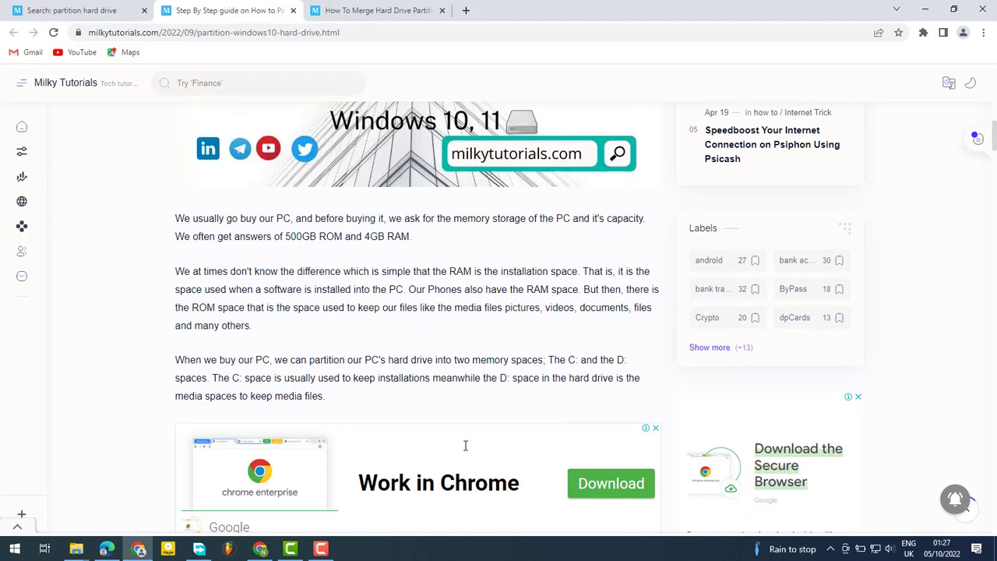
pyautogui.scroll(-1, 465, 445)
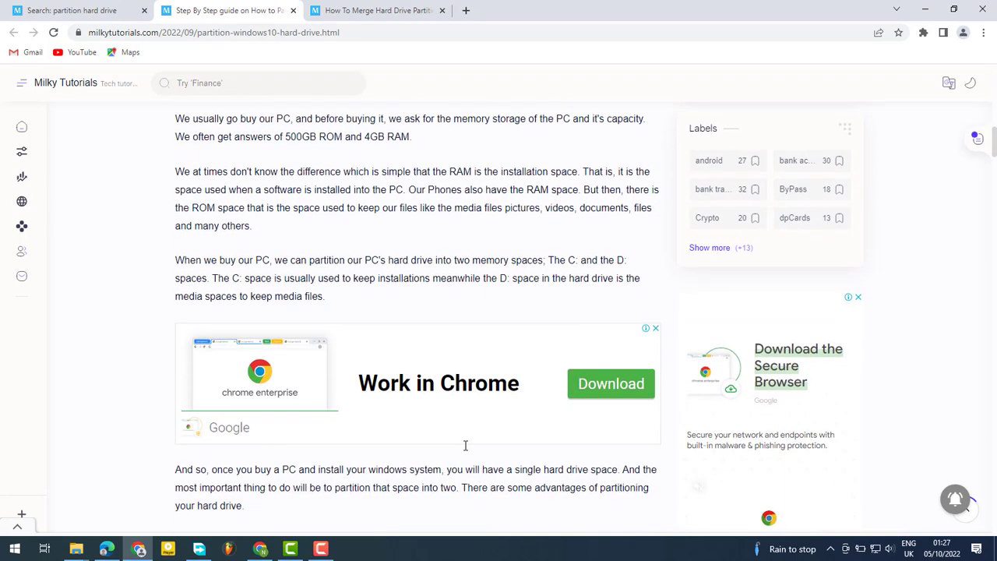
pyautogui.scroll(2, 465, 445)
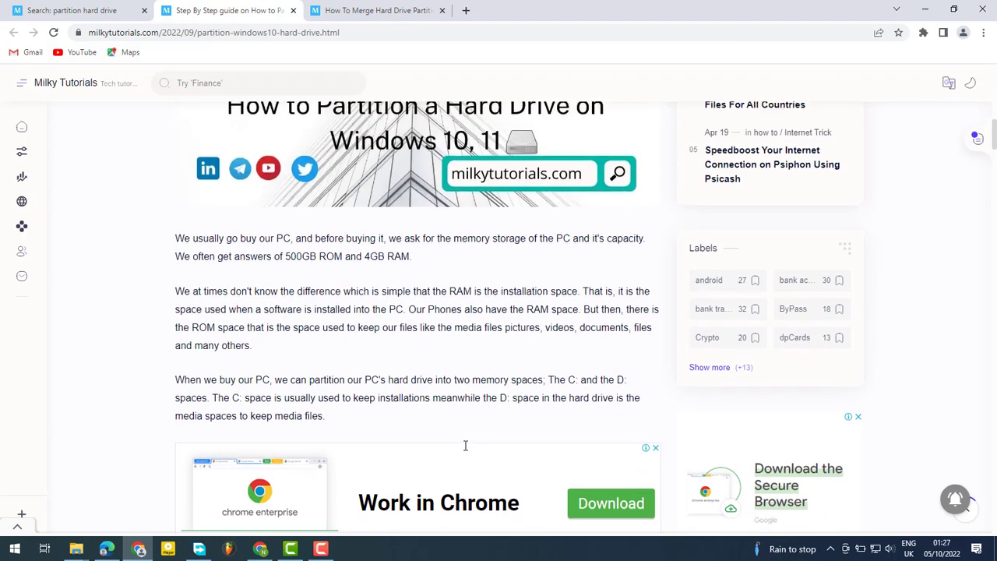
pyautogui.scroll(2, 465, 446)
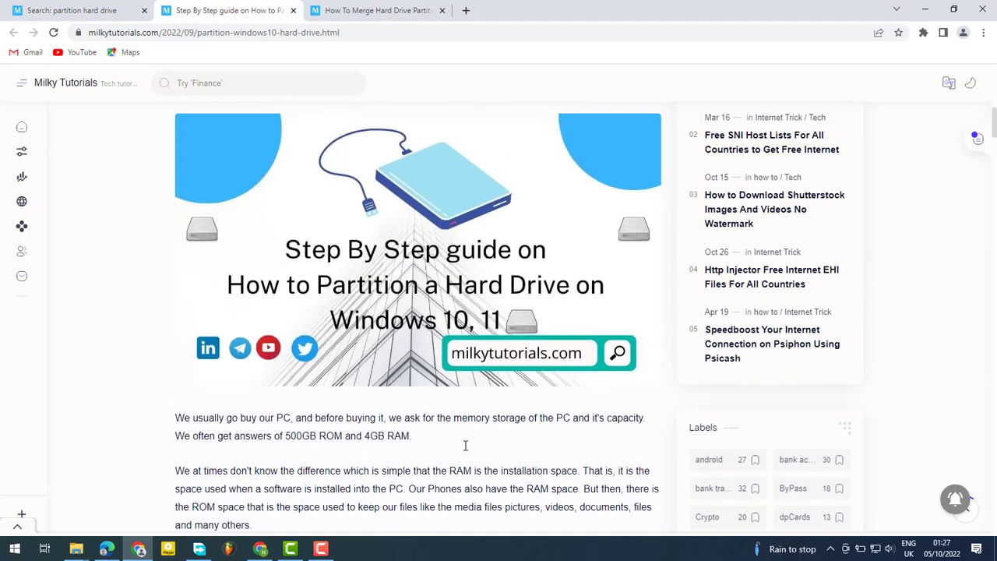
pyautogui.scroll(-1, 465, 446)
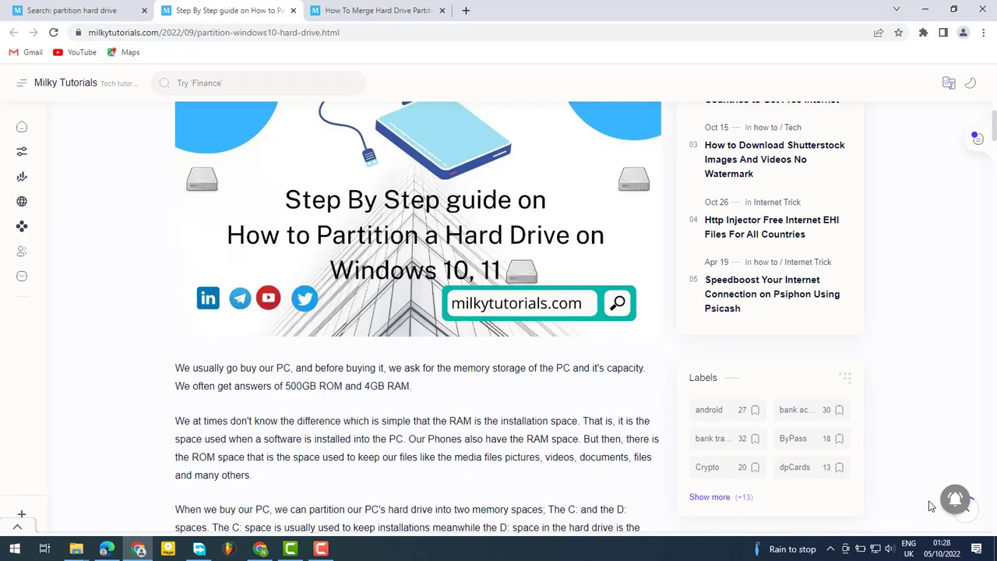
pyautogui.click(995, 549)
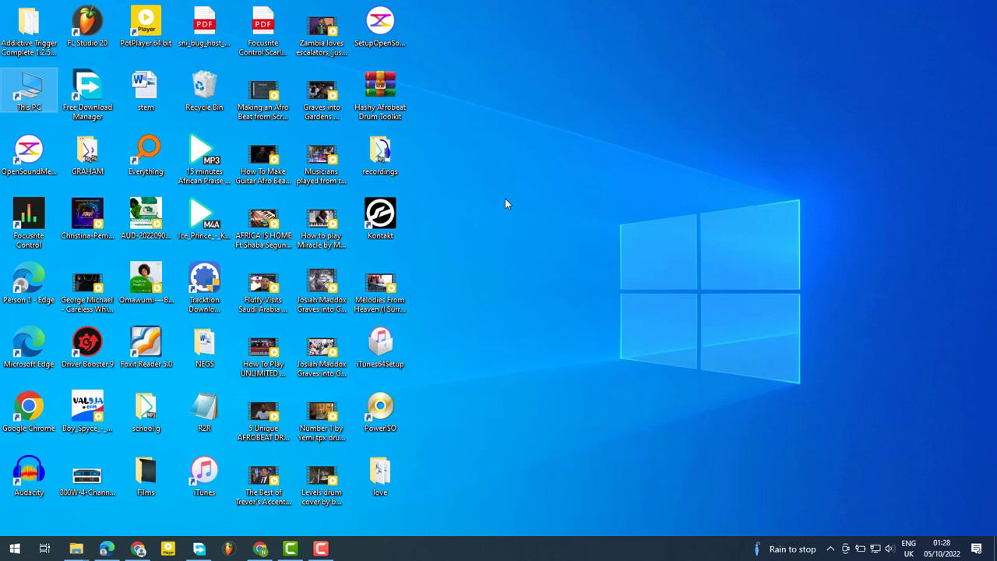
# Open Computer Management through Manage on the This PC desktop icon.
pyautogui.rightClick(35, 95)
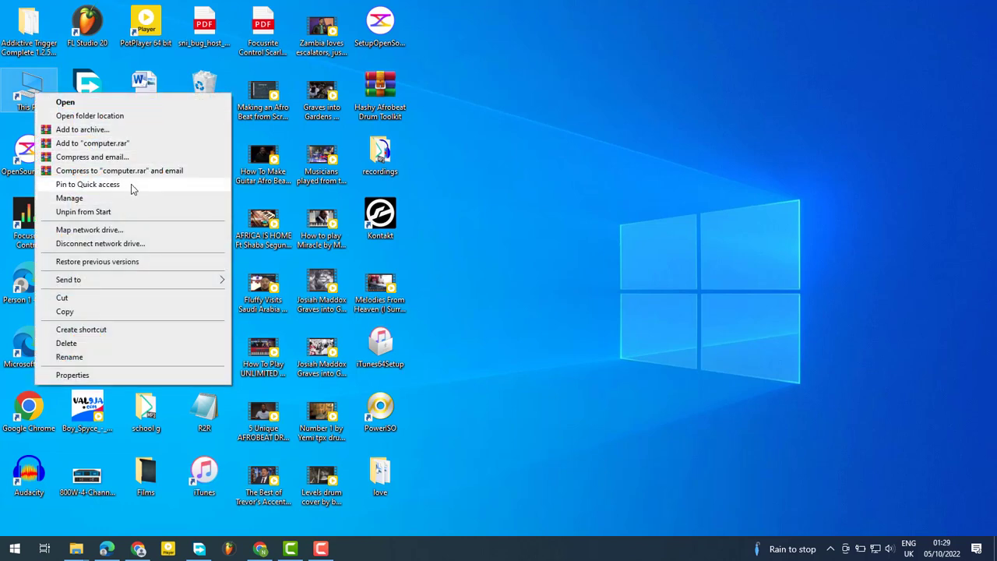
pyautogui.click(70, 198)
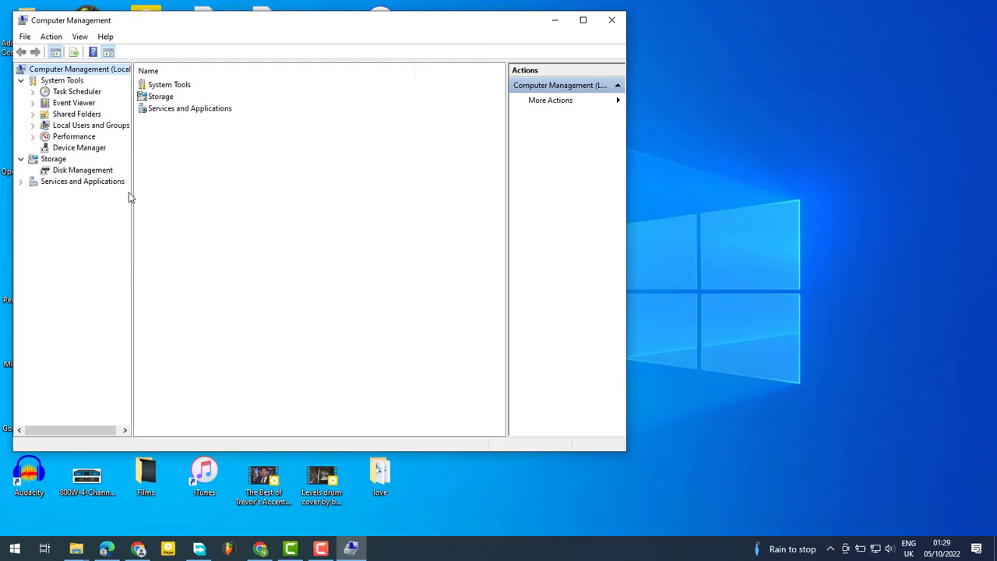
# Select Old Volume (R:) on Disk 1 in Disk Management and choose Shrink Volume.
pyautogui.press('Down')
pyautogui.press('Down')
pyautogui.press('Down')
pyautogui.press('Down')
pyautogui.press('Down')
pyautogui.press('Down')
pyautogui.press('Down')
pyautogui.press('Down')
pyautogui.press('Down')
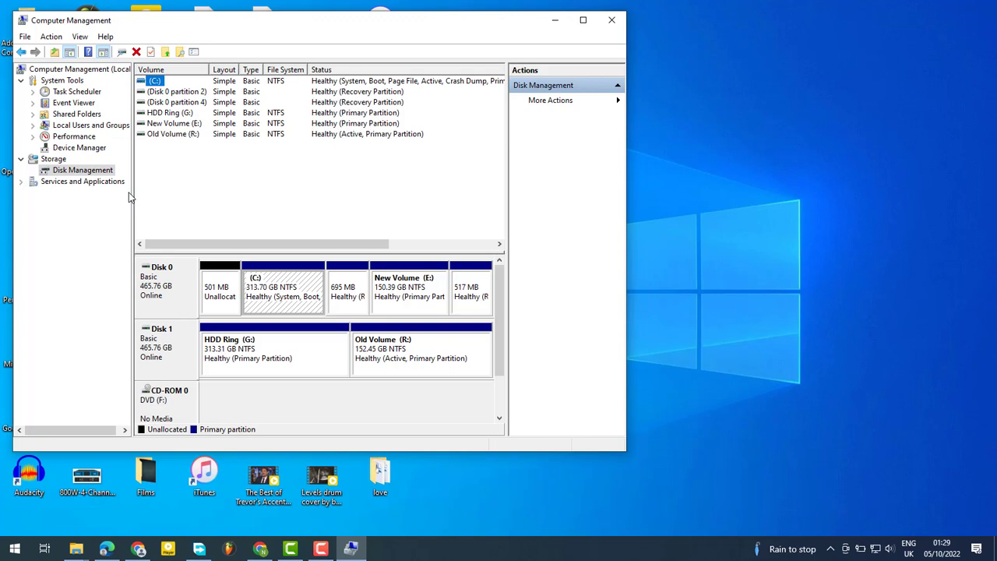
pyautogui.press('Down')
pyautogui.press('Down')
pyautogui.press('Down')
pyautogui.press('Down')
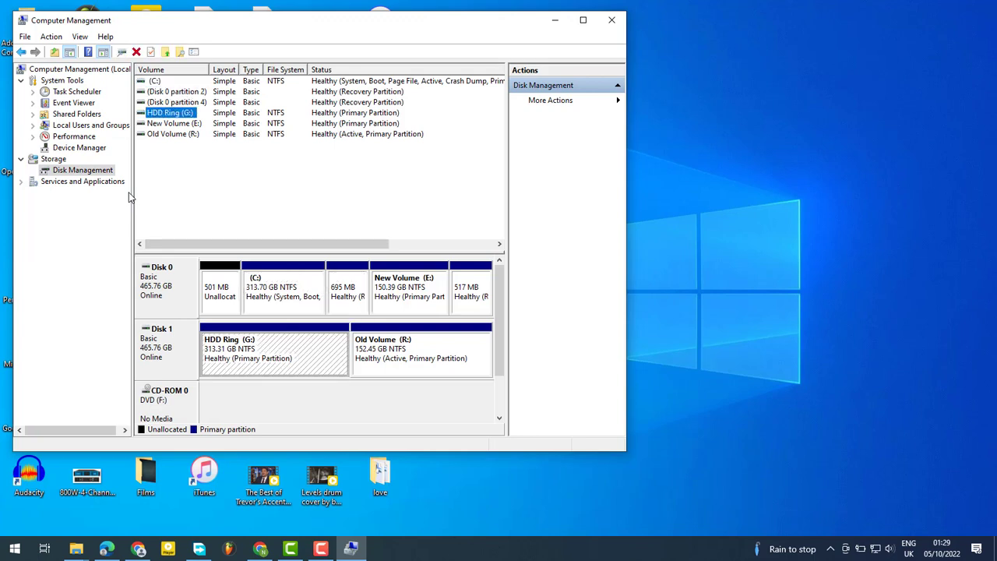
pyautogui.press('Tab')
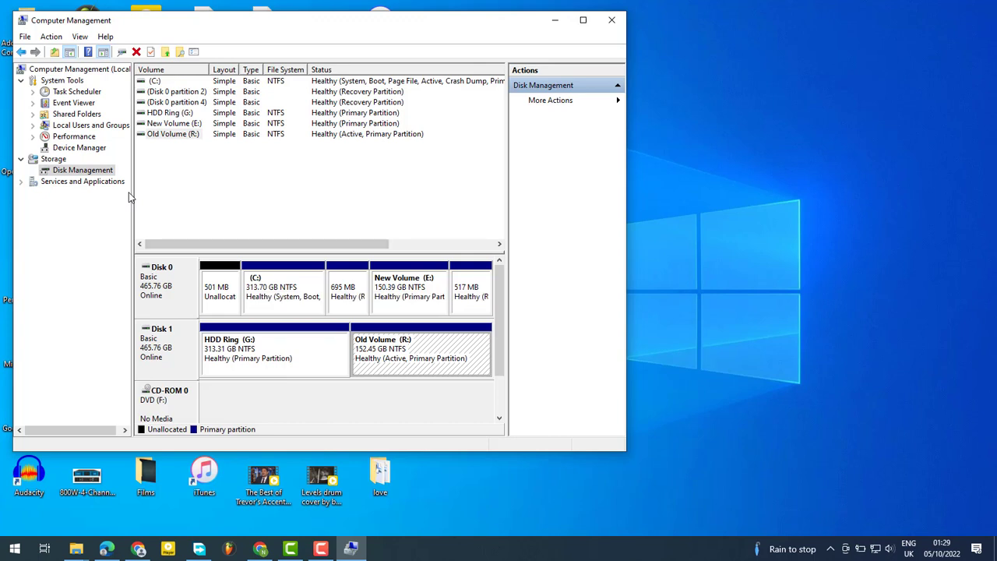
pyautogui.hotkey('shift', 'F10')
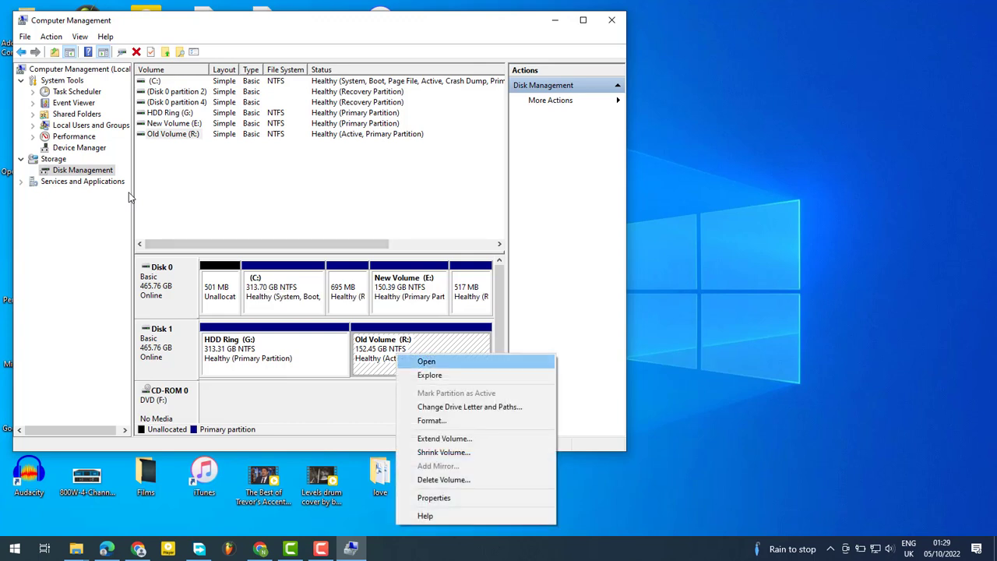
pyautogui.press('Escape')
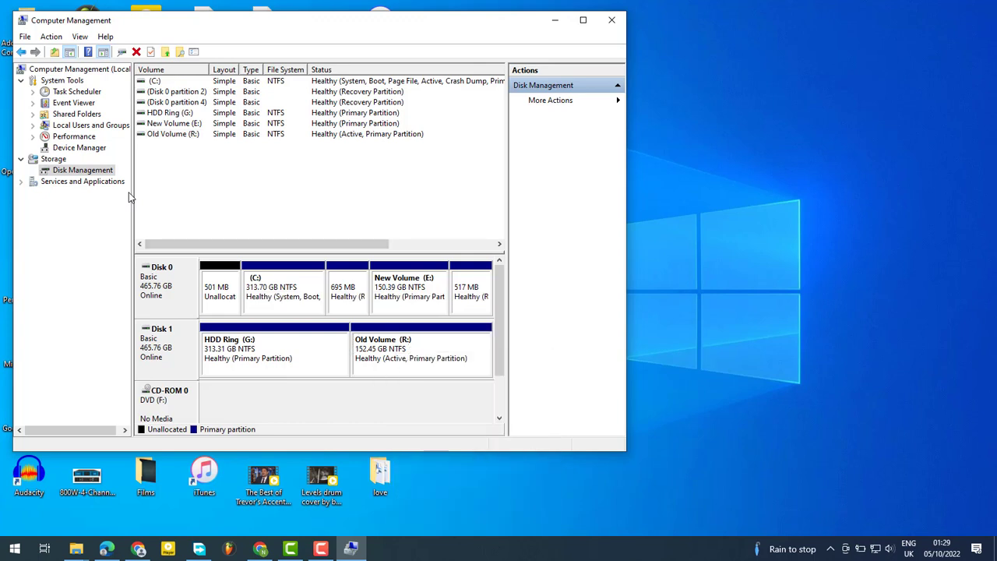
pyautogui.hotkey('shift', 'F10')
pyautogui.press('Down')
pyautogui.press('Down')
pyautogui.press('Down')
pyautogui.press('Down')
pyautogui.press('Down')
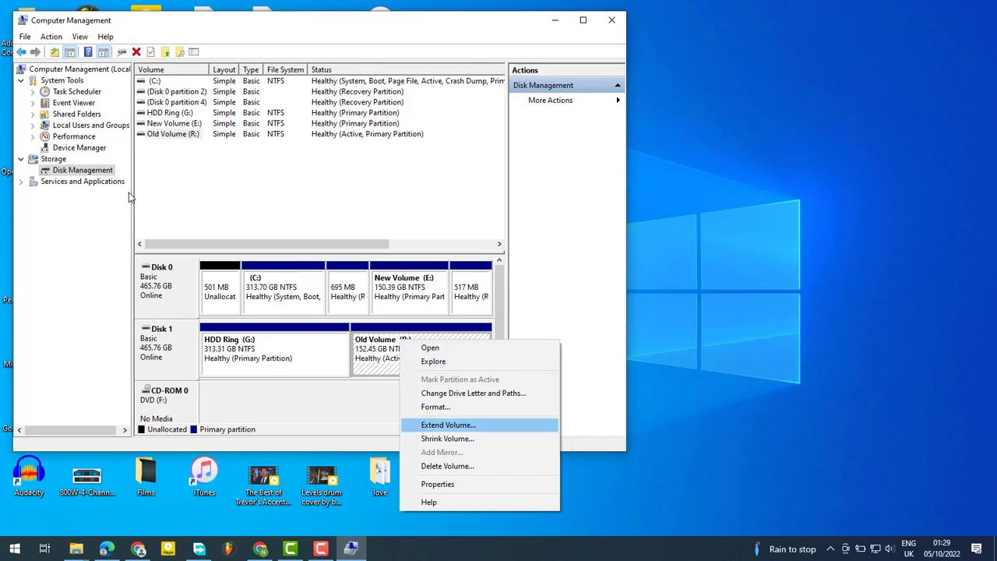
pyautogui.press('Down')
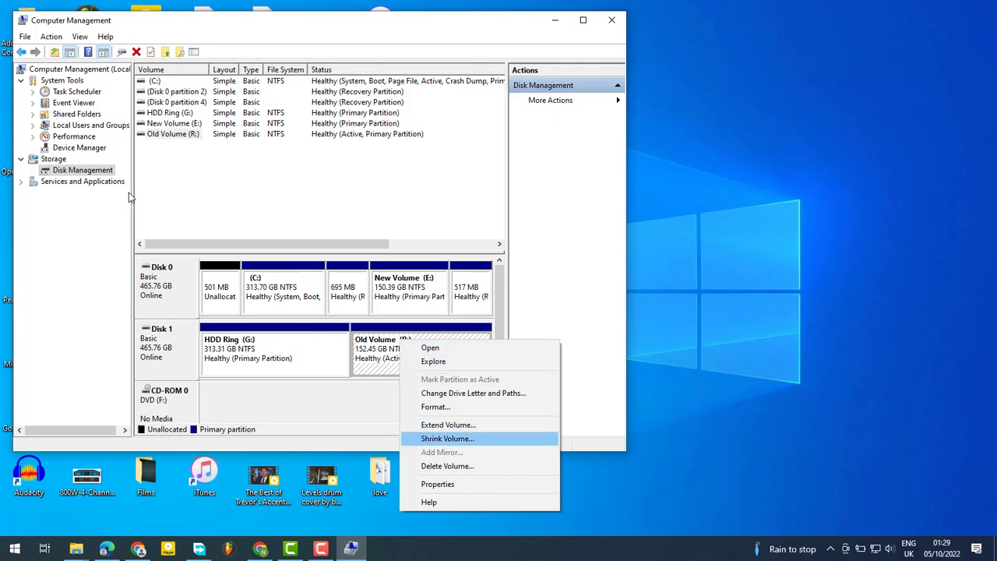
pyautogui.press('Return')
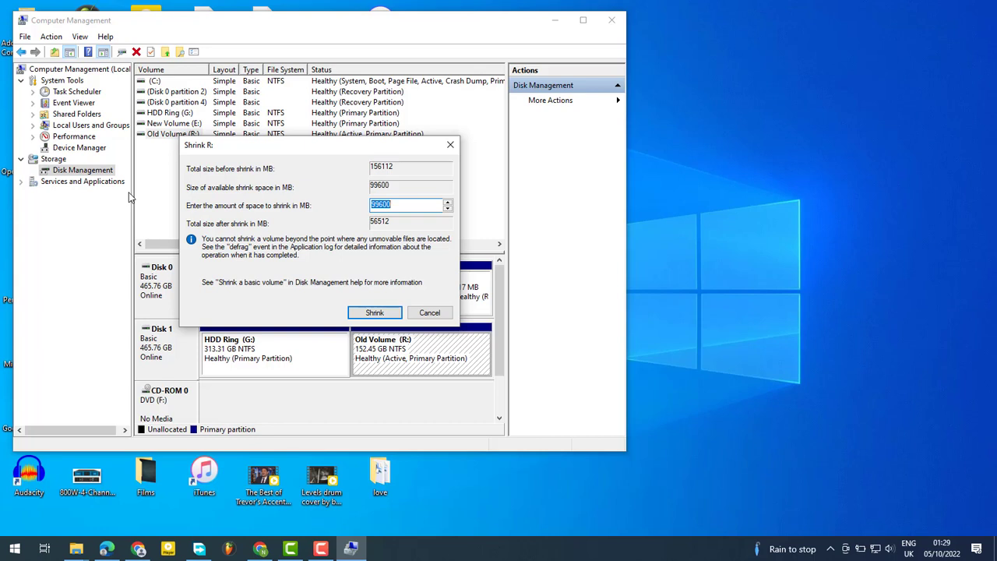
# Select the 99600 MB shrink amount and move the Shrink R: dialog down.
pyautogui.press('End')
pyautogui.hotkey('shift', 'Left')
pyautogui.hotkey('shift', 'Left')
pyautogui.hotkey('shift', 'Left')
pyautogui.hotkey('shift', 'Left')
pyautogui.hotkey('shift', 'Left')
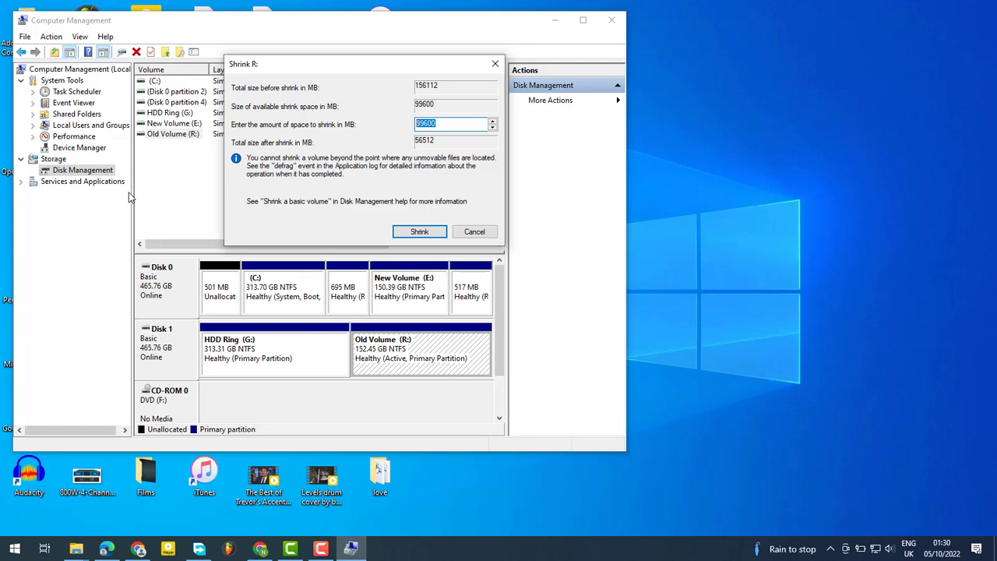
pyautogui.moveTo(383, 63); pyautogui.dragTo(377, 189)
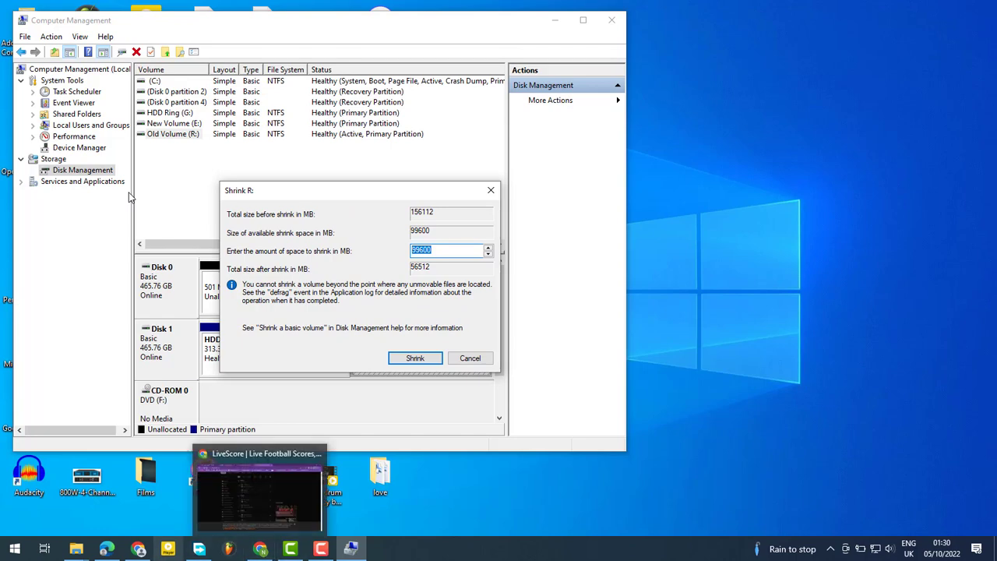
# Search Google in a new Chrome tab for '70GB to' megabytes.
pyautogui.moveTo(139, 548)
pyautogui.click(139, 499)
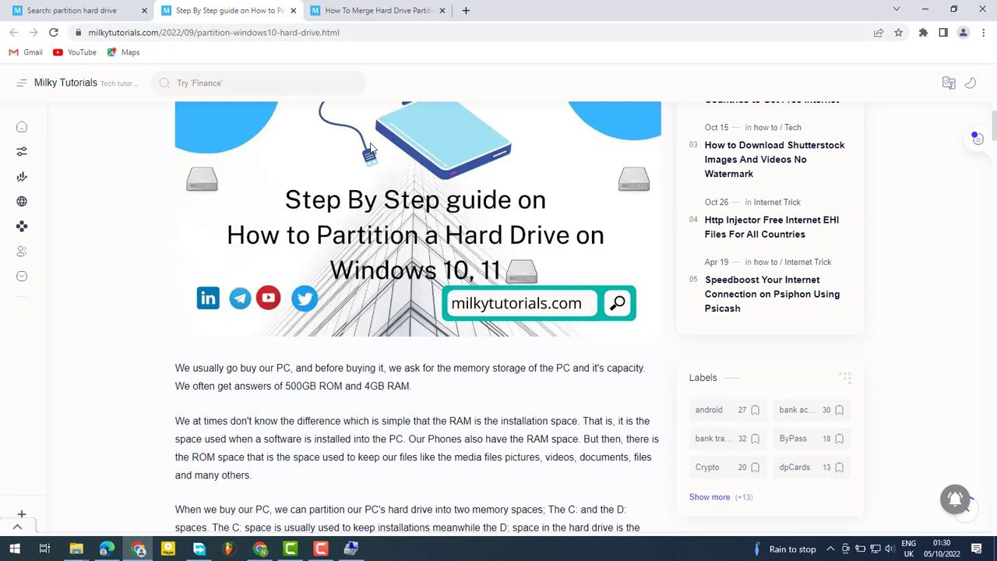
pyautogui.click(465, 11)
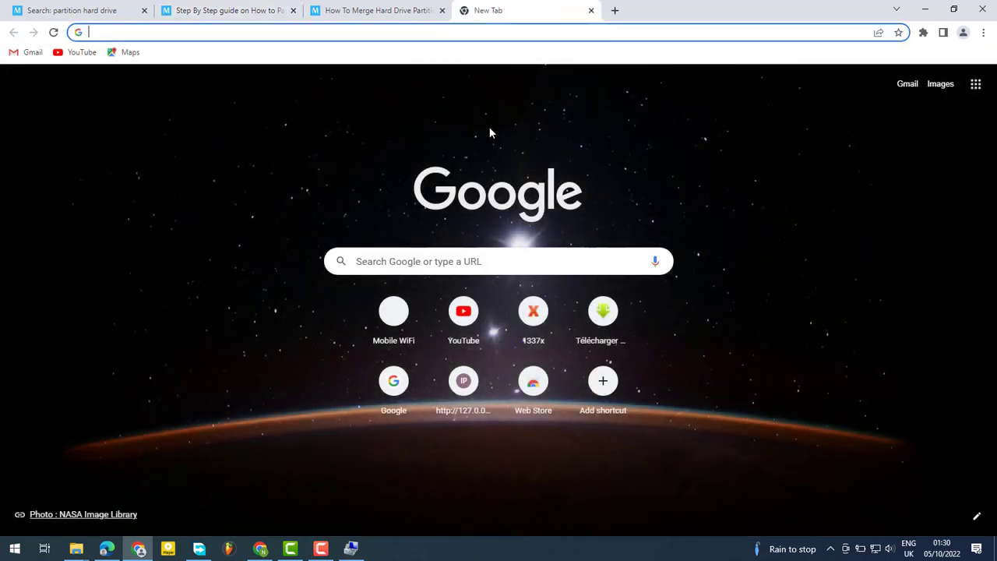
pyautogui.write('&')
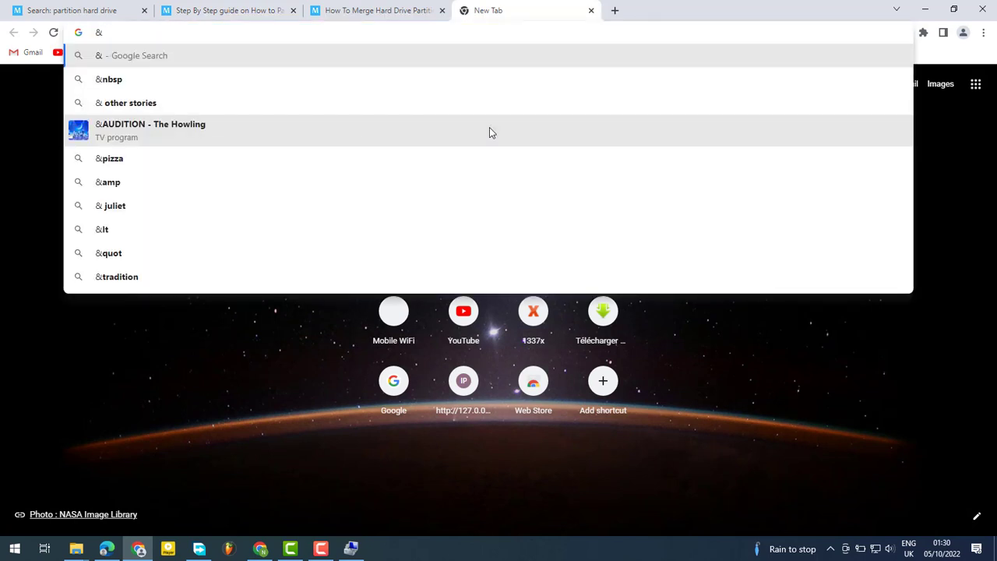
pyautogui.press('BackSpace')
pyautogui.write('70')
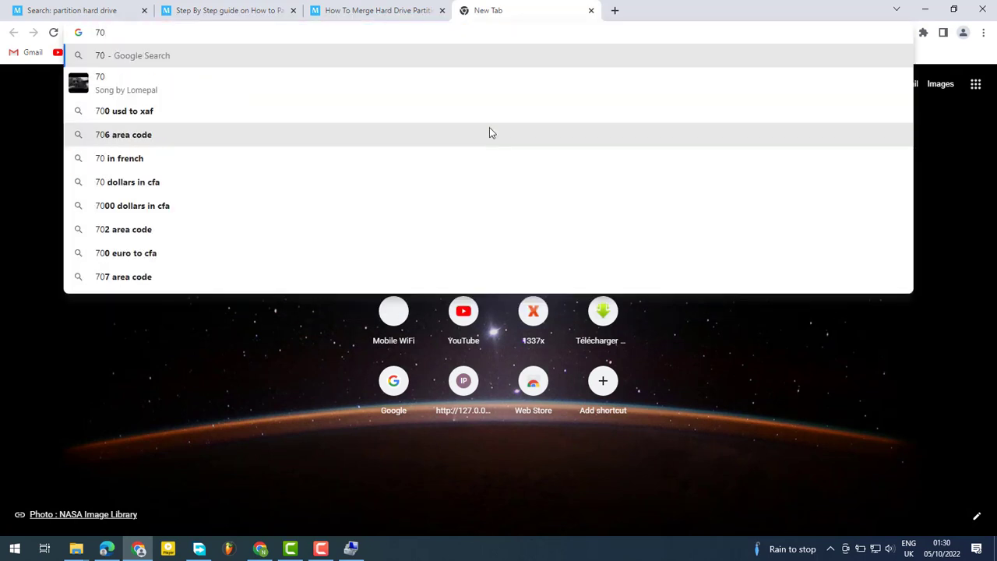
pyautogui.write('GB')
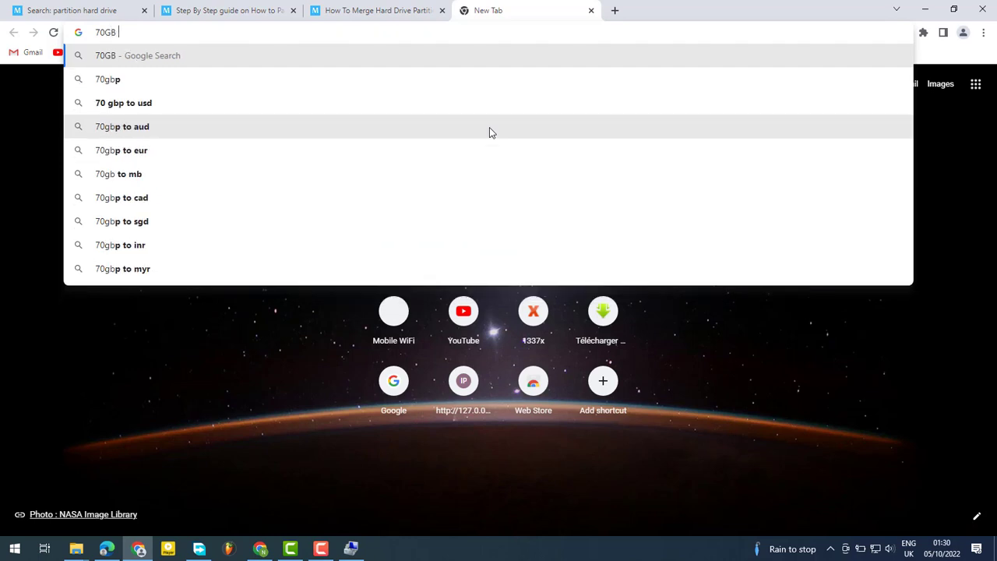
pyautogui.write(' to')
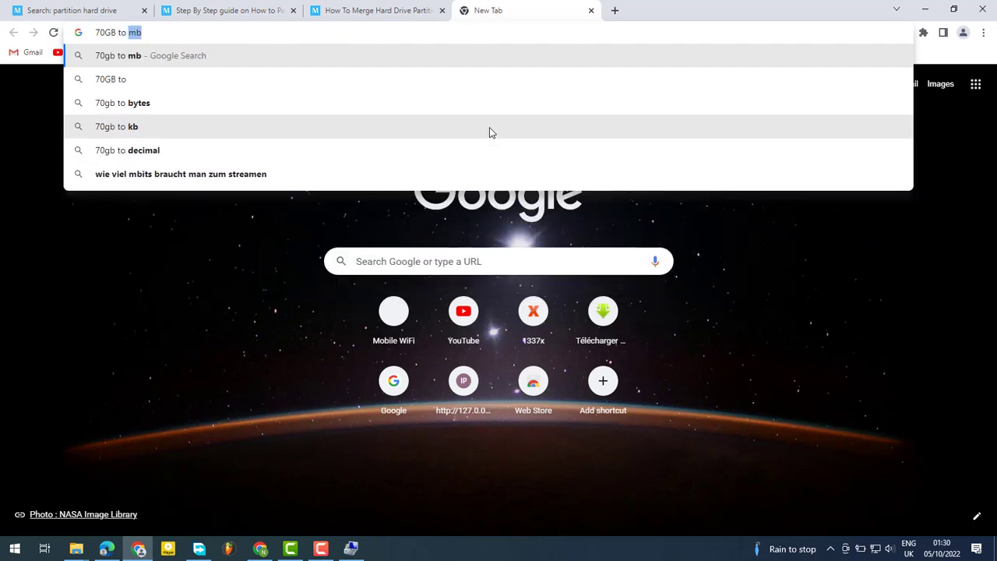
pyautogui.press('Return')
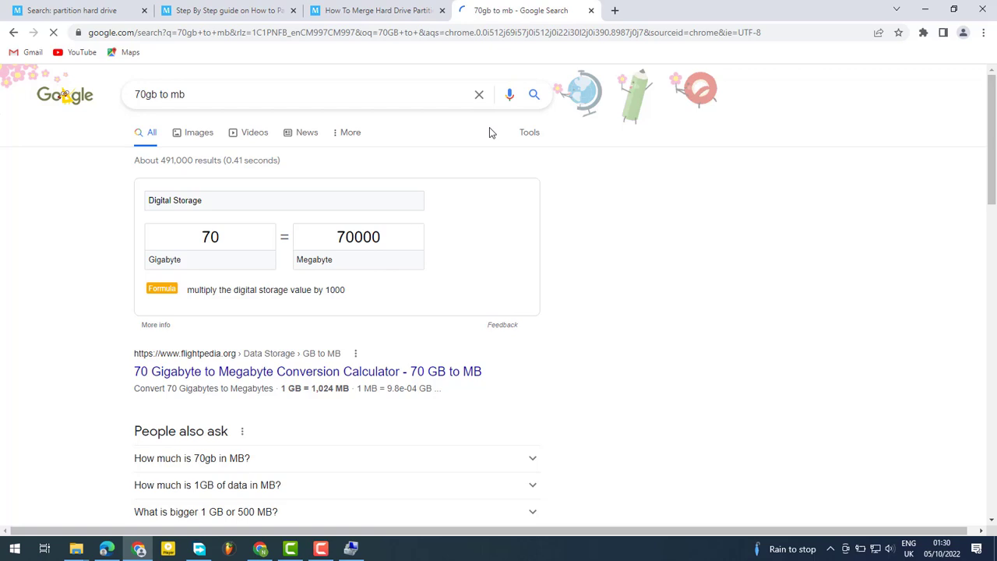
# Copy the 70000 megabyte conversion result.
pyautogui.moveTo(395, 236); pyautogui.dragTo(337, 245)
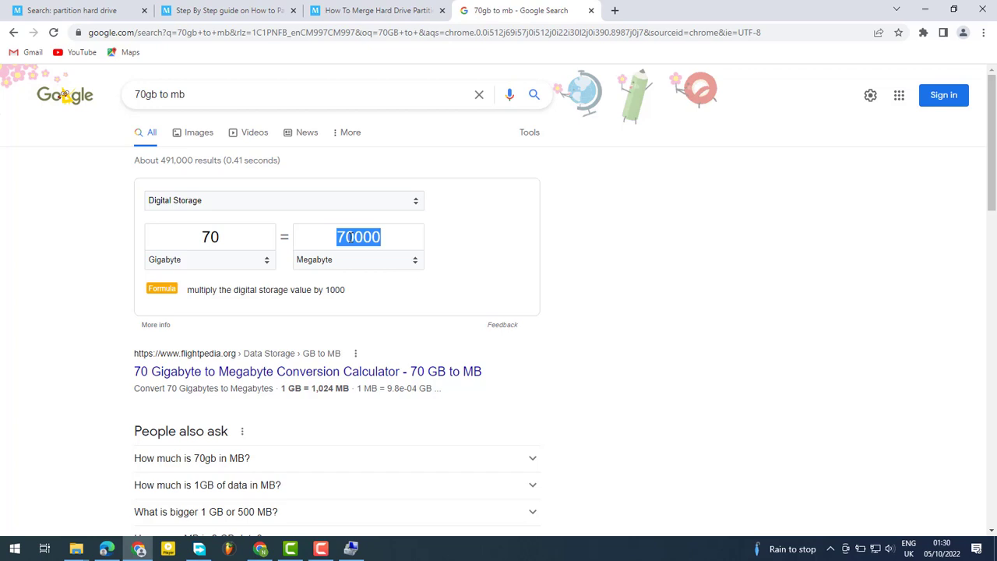
pyautogui.click(349, 237)
pyautogui.moveTo(337, 237); pyautogui.dragTo(383, 234)
pyautogui.rightClick(370, 234)
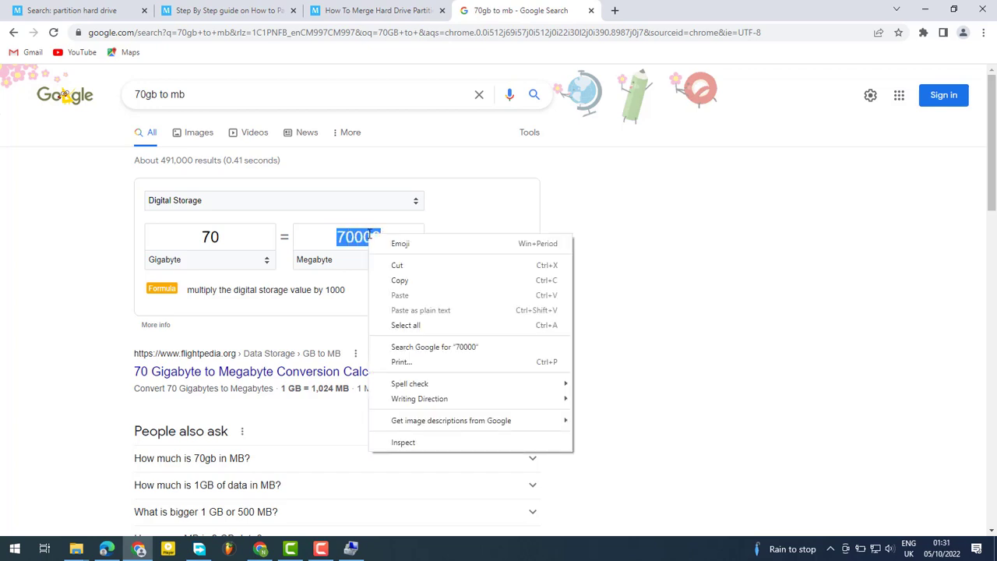
pyautogui.click(415, 281)
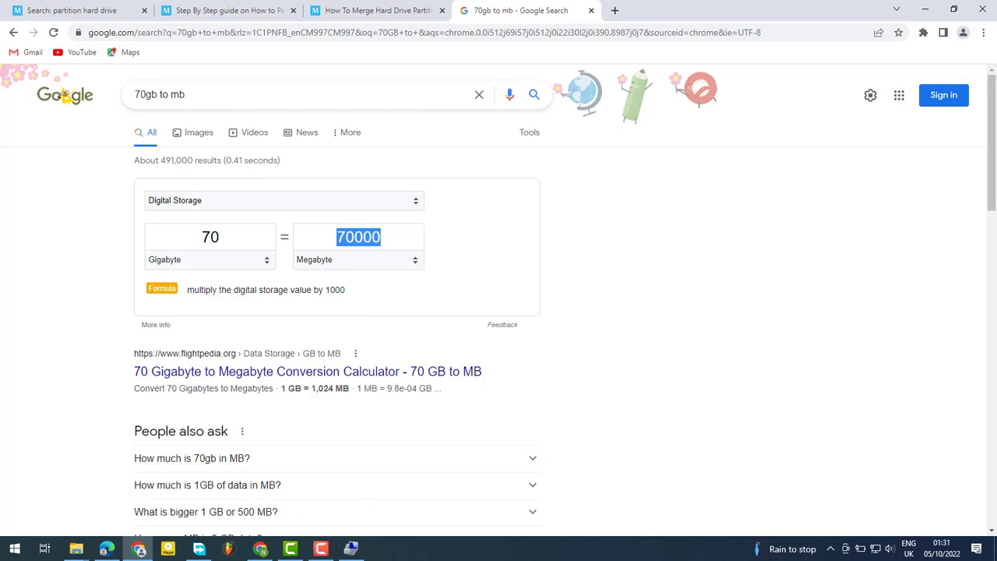
# Replace the 99600 amount in the Shrink R: dialog with 70000 MB.
pyautogui.click(351, 548)
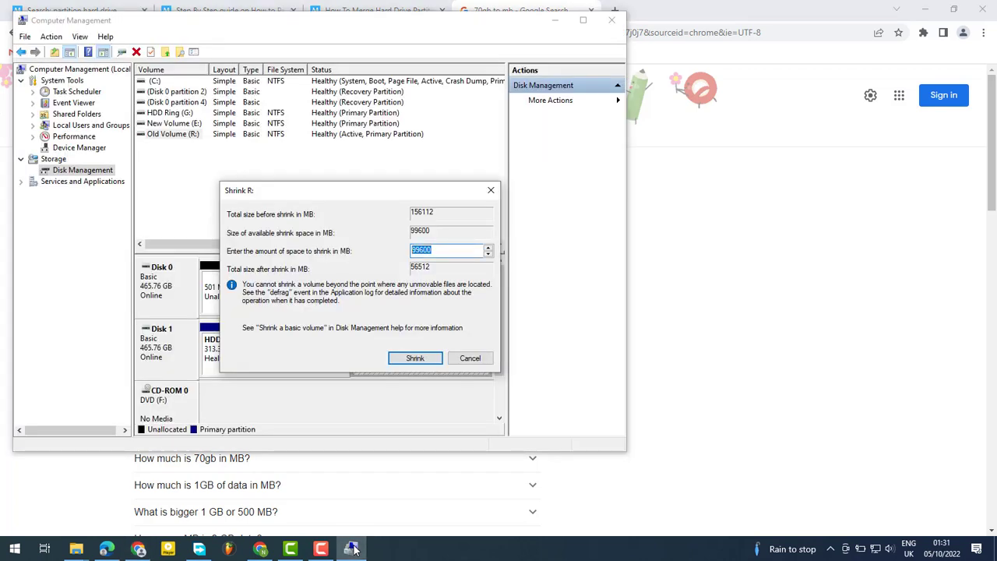
pyautogui.hotkey('shift', 'F10')
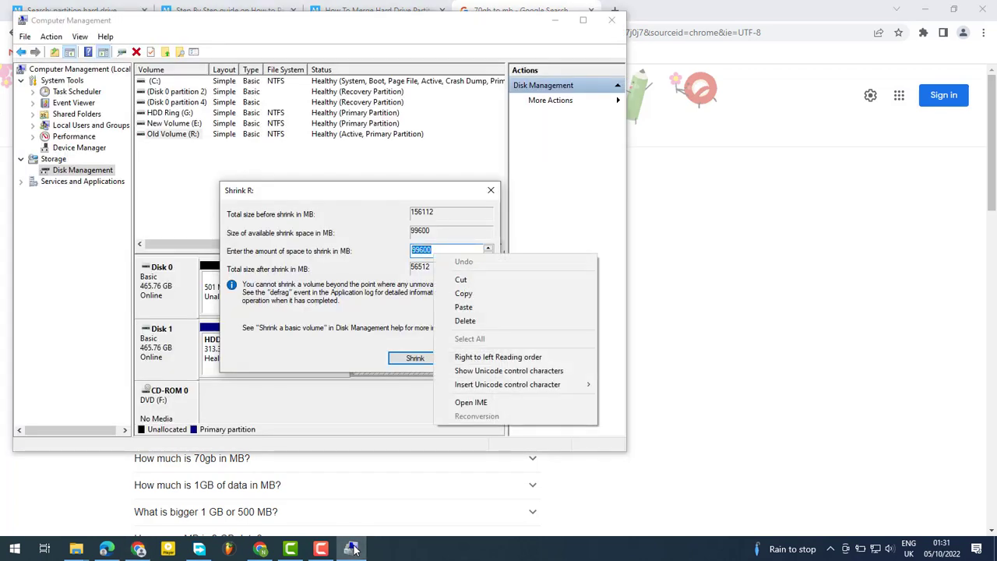
pyautogui.press('Down')
pyautogui.press('Down')
pyautogui.press('Down')
pyautogui.press('Up')
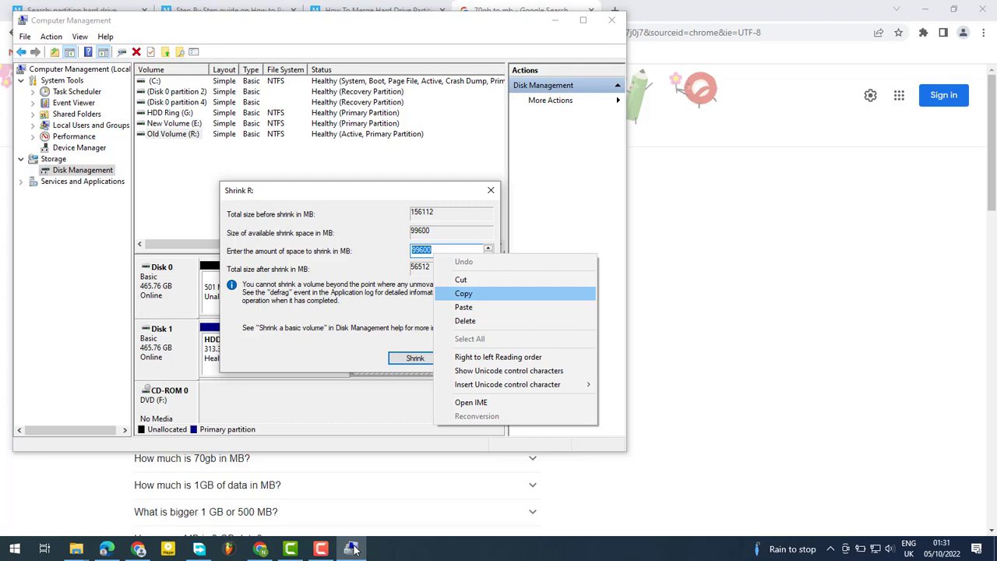
pyautogui.press('Return')
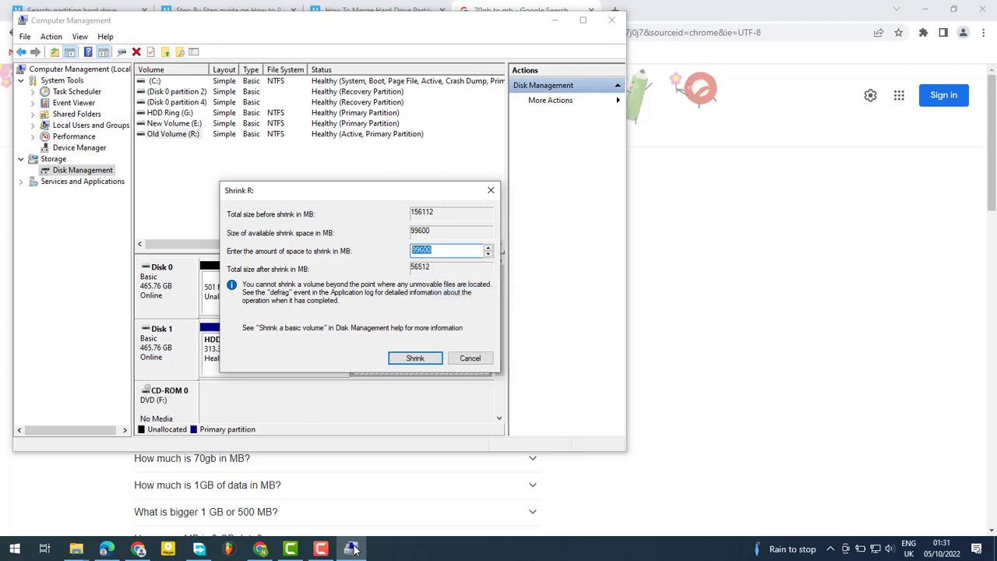
pyautogui.hotkey('shift', 'F10')
pyautogui.press('Down')
pyautogui.press('Down')
pyautogui.press('Down')
pyautogui.press('Down')
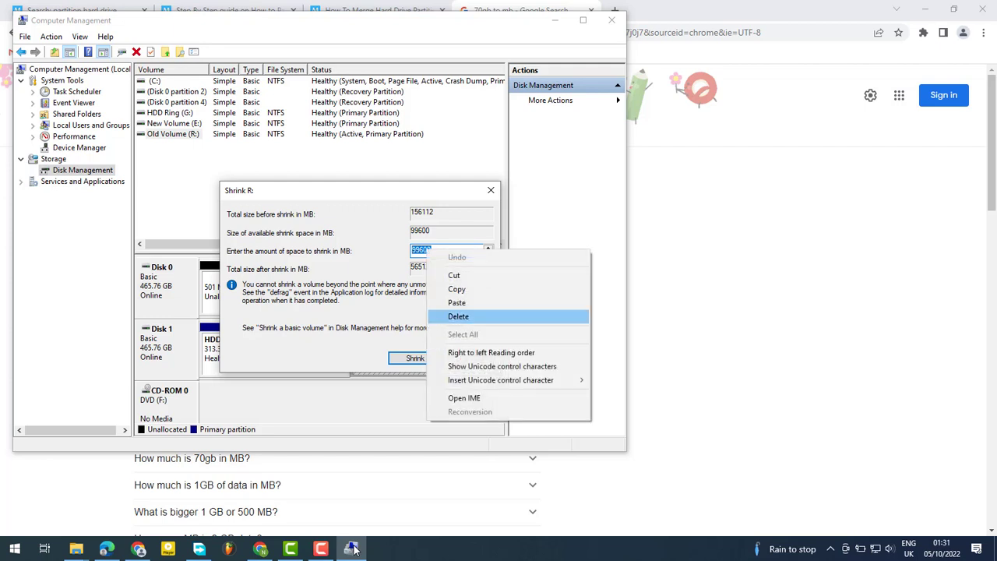
pyautogui.press('Up')
pyautogui.press('Return')
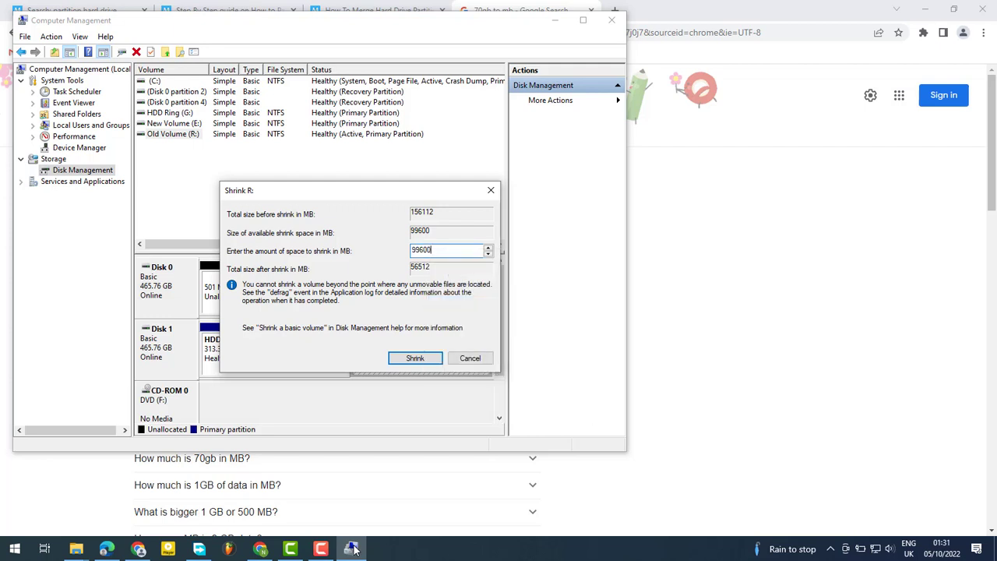
pyautogui.hotkey('ctrl', 'a')
pyautogui.write('70000')
# Apply the 70000 MB shrink and start a New Simple Volume on the 68.36 GB unallocated space.
pyautogui.press('Return')
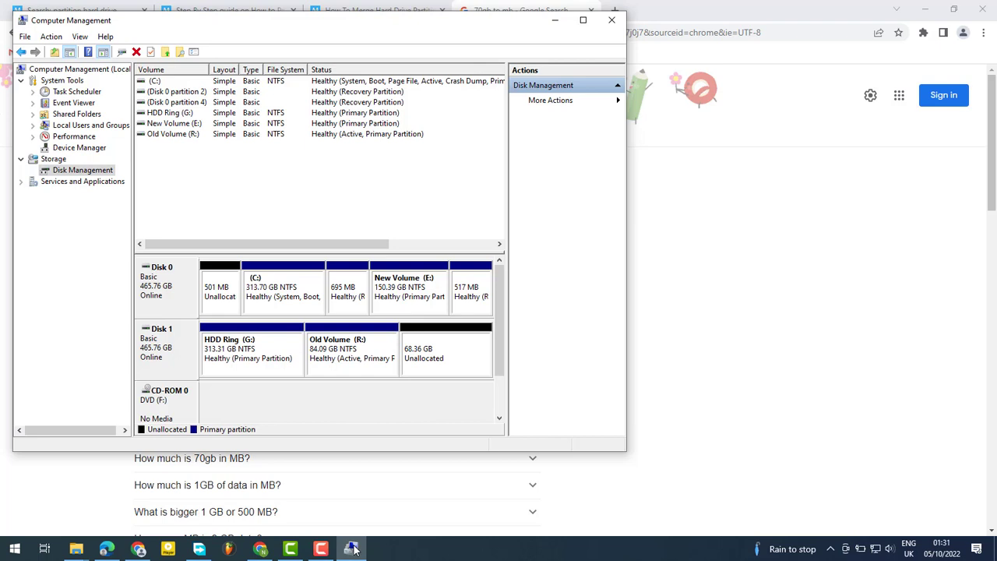
pyautogui.hotkey('shift', 'F10')
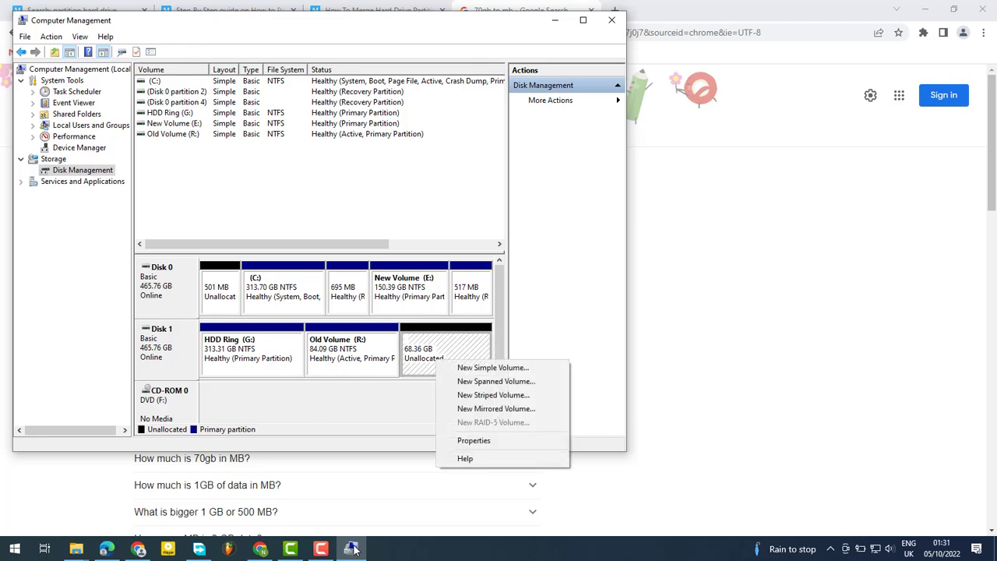
pyautogui.press('Down')
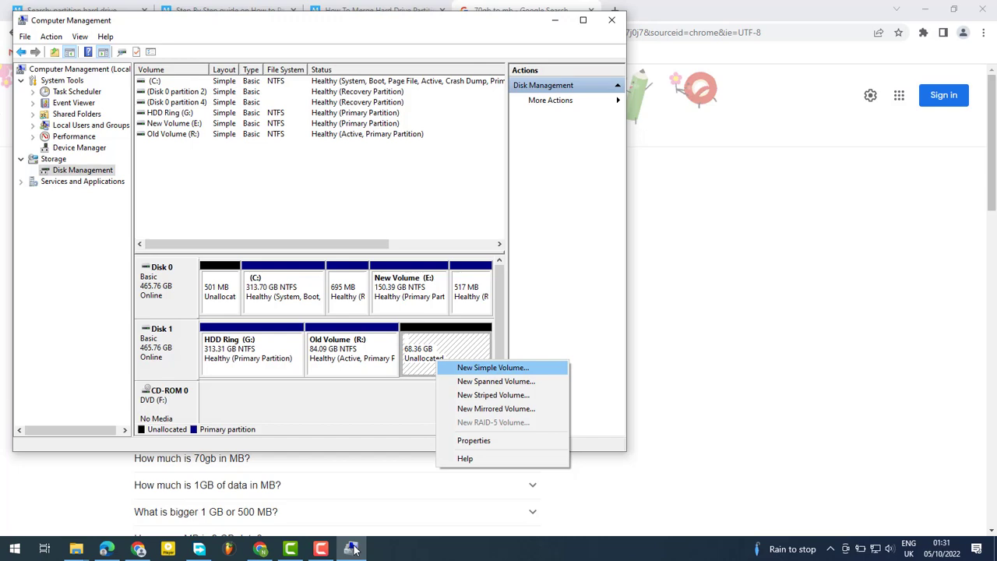
pyautogui.press('Return')
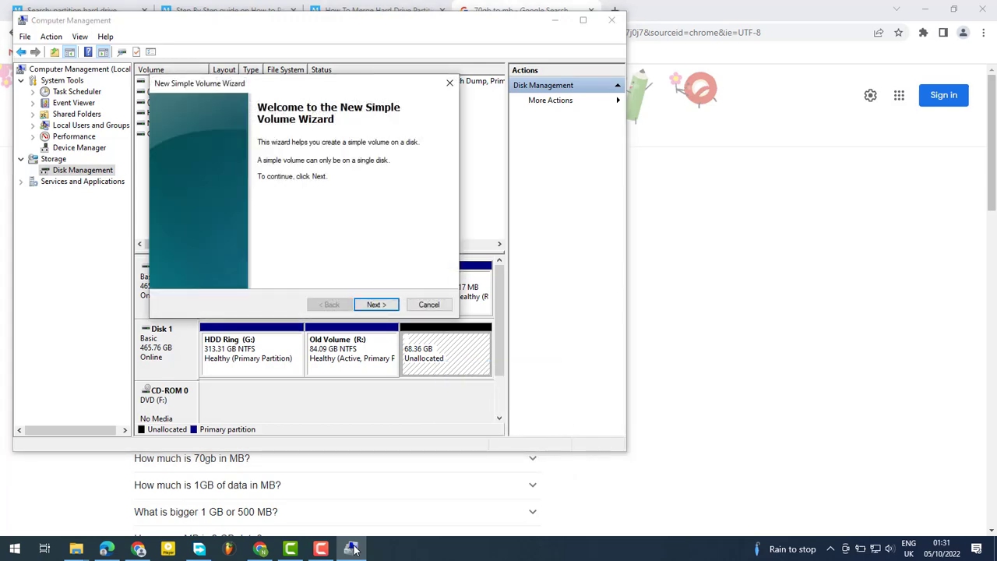
# Keep the 70000 MB size and drive letter H in the New Simple Volume Wizard.
pyautogui.press('Return')
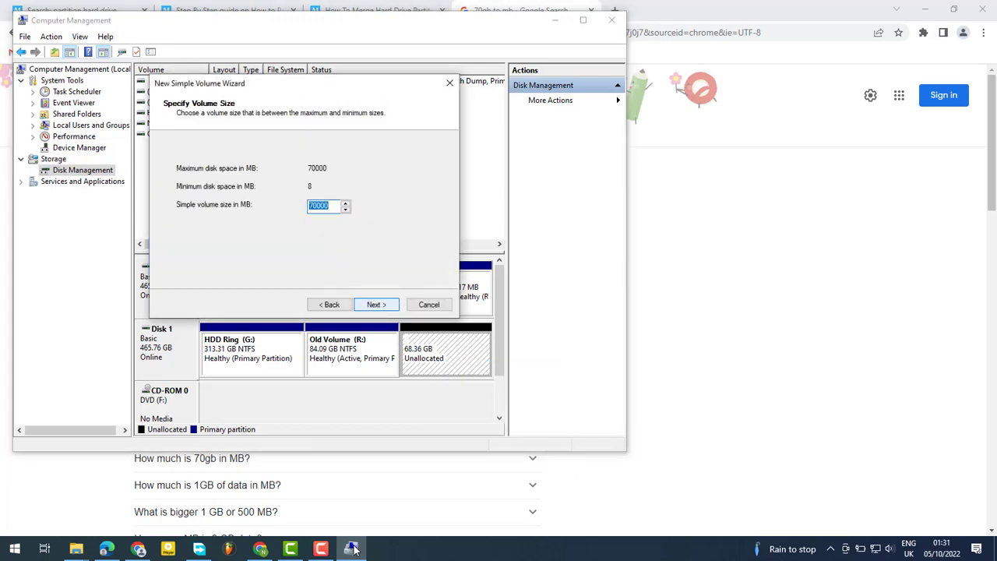
pyautogui.press('Return')
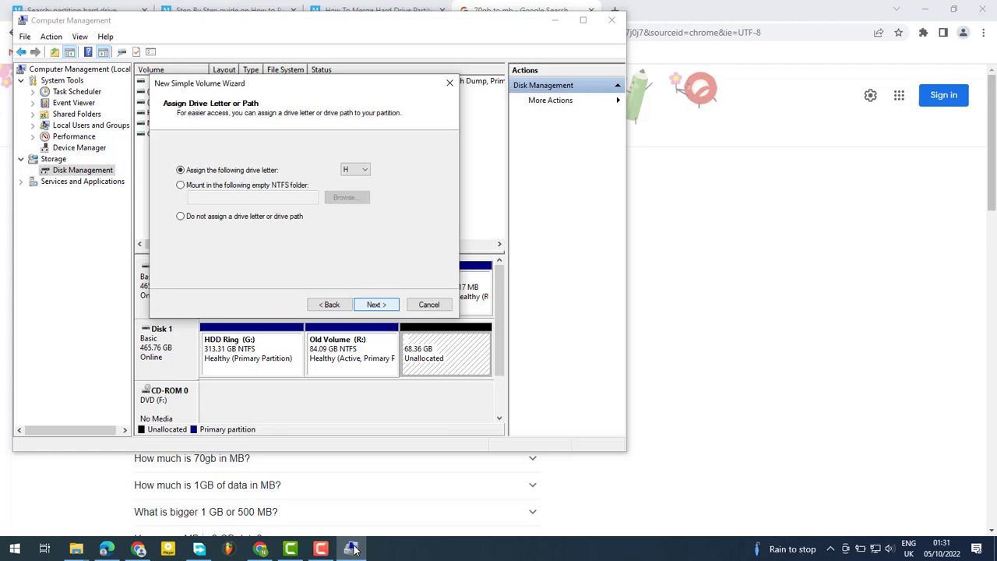
pyautogui.press('Return')
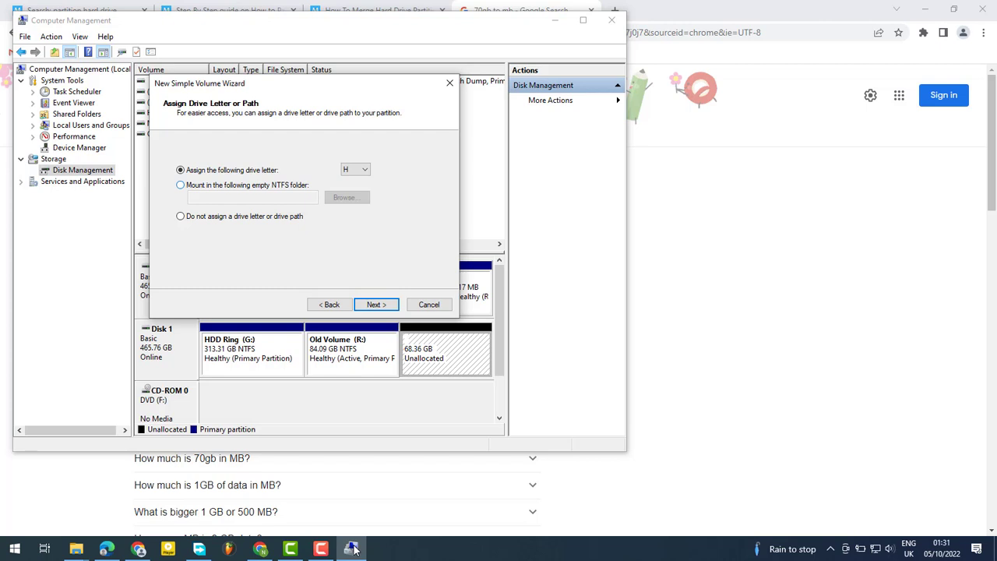
pyautogui.press('Tab')
pyautogui.hotkey('alt', 'Down')
pyautogui.press('Down')
pyautogui.press('Down')
pyautogui.press('Down')
pyautogui.press('Down')
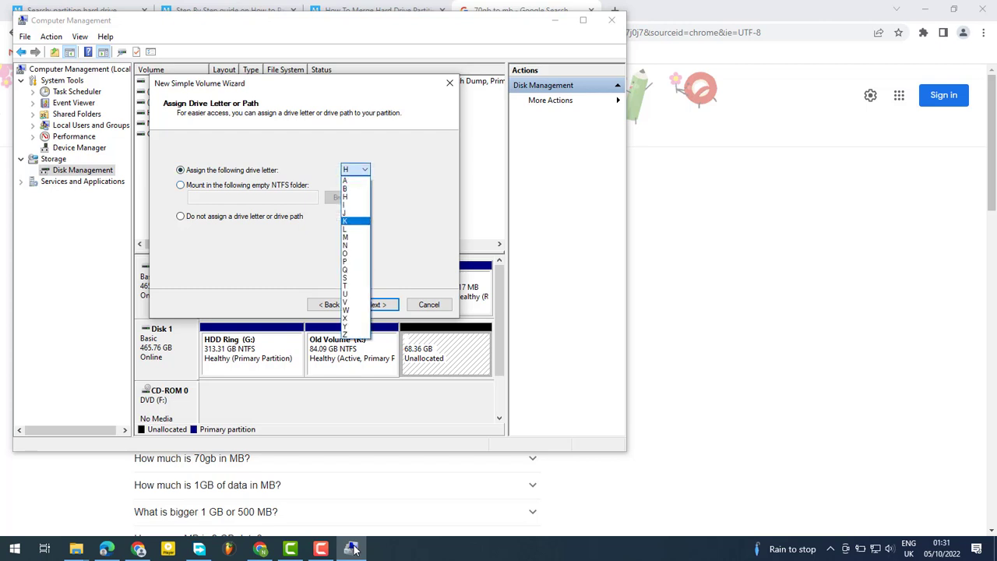
pyautogui.press('Up')
pyautogui.press('Up')
pyautogui.press('Up')
pyautogui.press('Up')
pyautogui.press('Up')
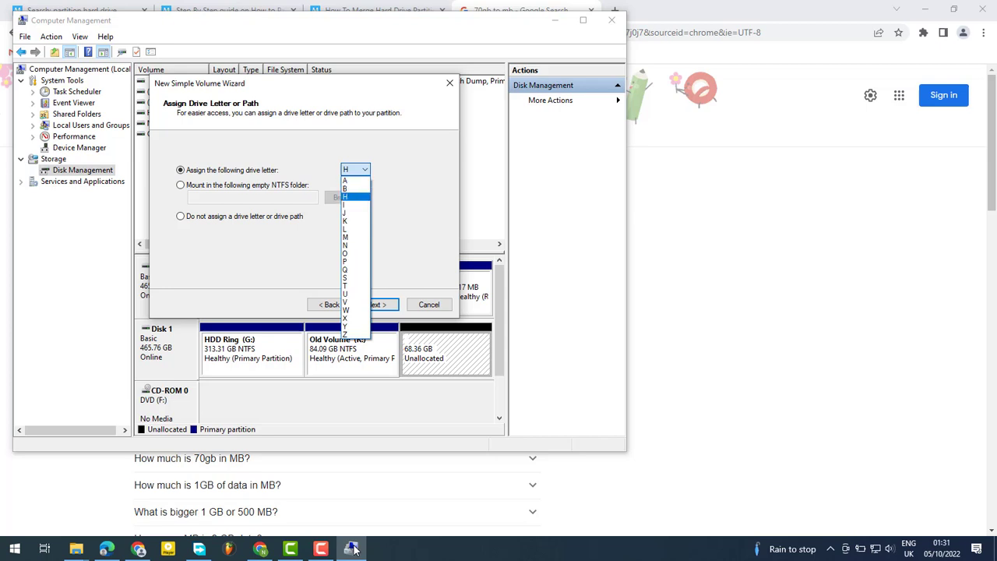
pyautogui.press('Down')
pyautogui.press('Return')
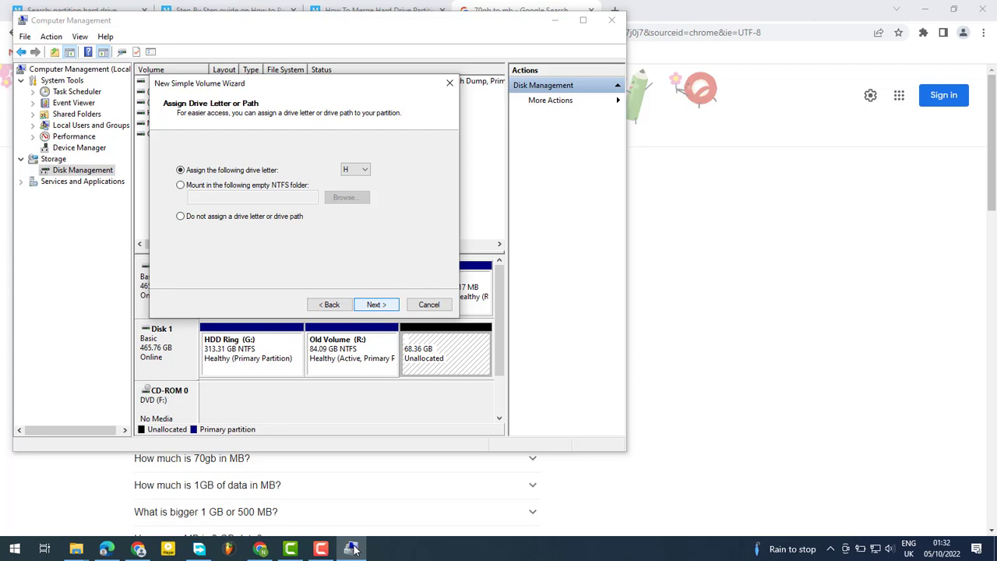
pyautogui.press('Return')
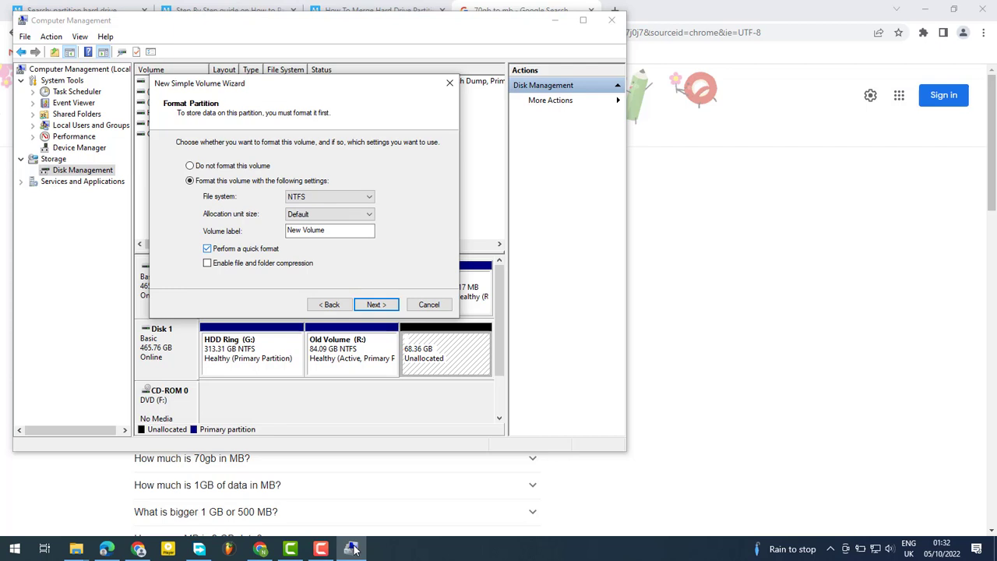
# Choose 'Do not format this volume' and advance to the summary showing file system None.
pyautogui.hotkey('alt', 'p')
pyautogui.hotkey('alt', 'd')
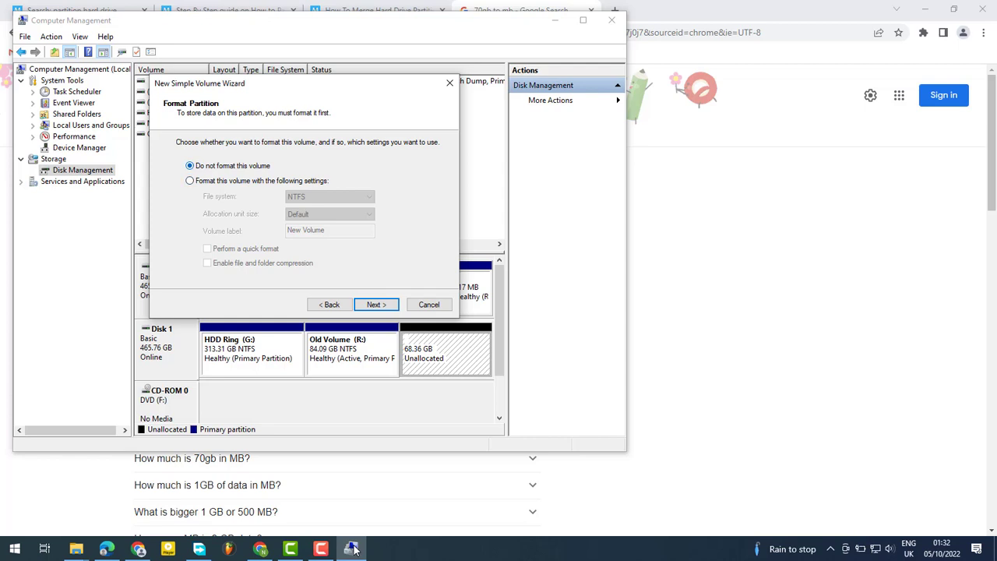
pyautogui.hotkey('alt', 'o')
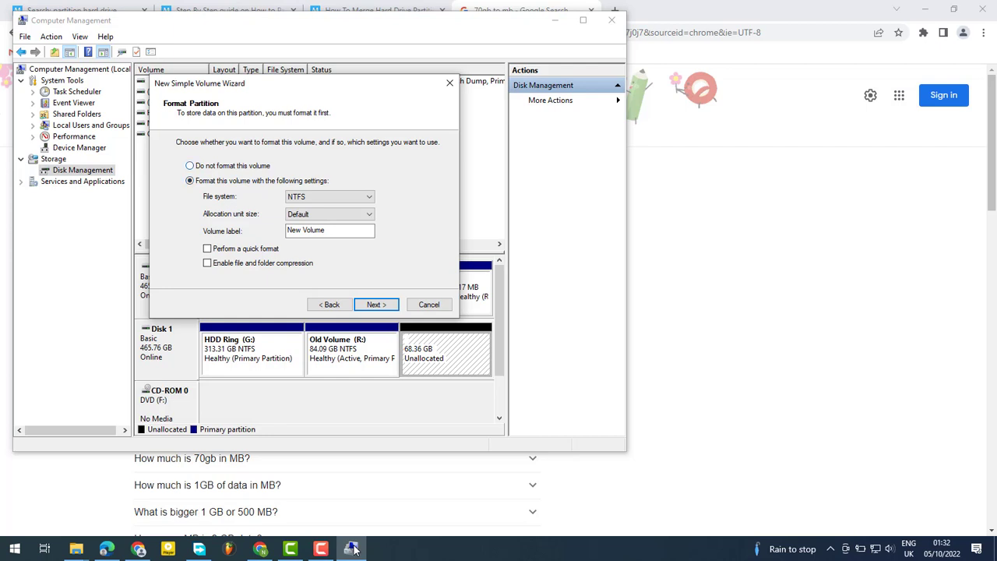
pyautogui.hotkey('alt', 'd')
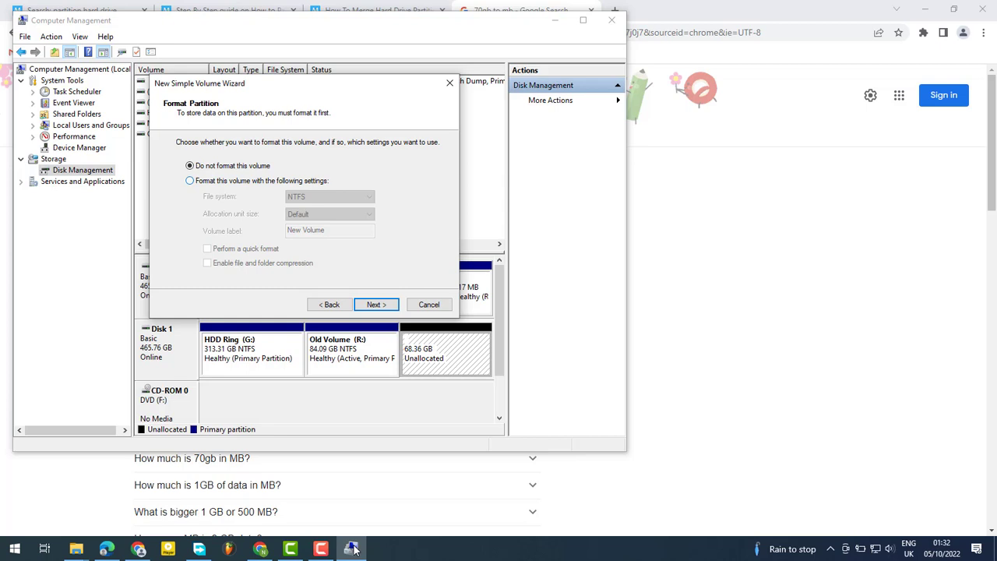
pyautogui.hotkey('alt', 'o')
pyautogui.hotkey('alt', 'd')
pyautogui.hotkey('alt', 'o')
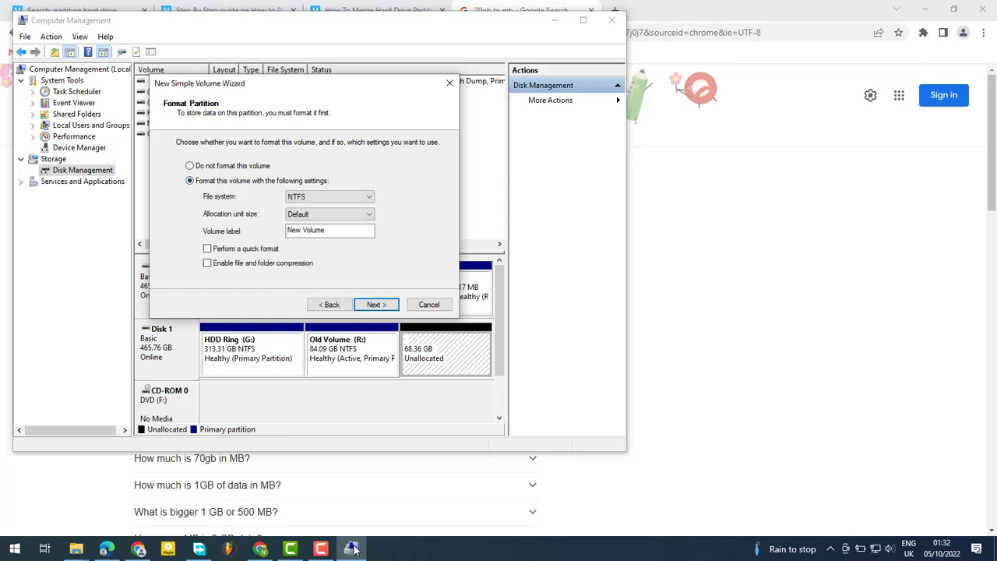
pyautogui.hotkey('alt', 'd')
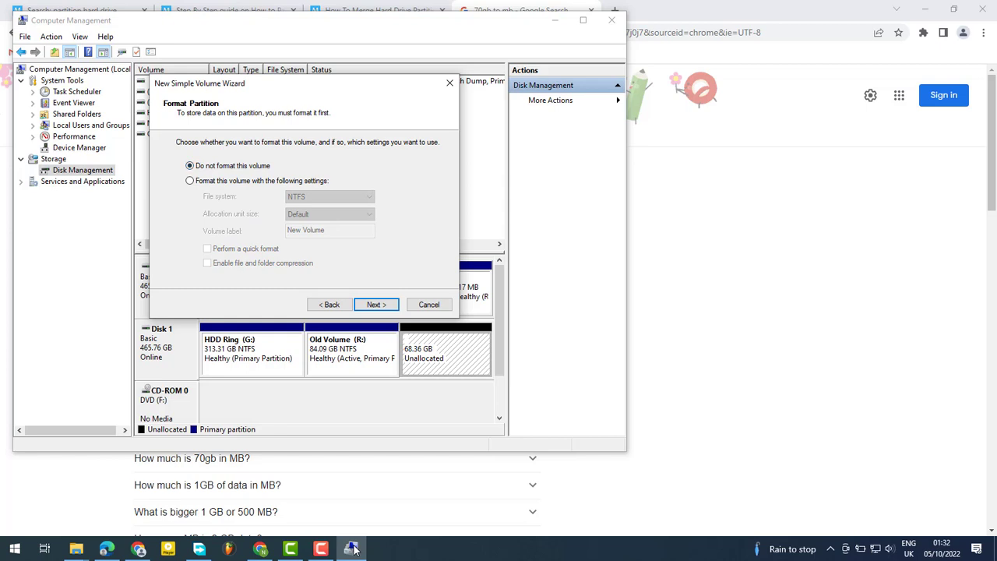
pyautogui.hotkey('alt', 'n')
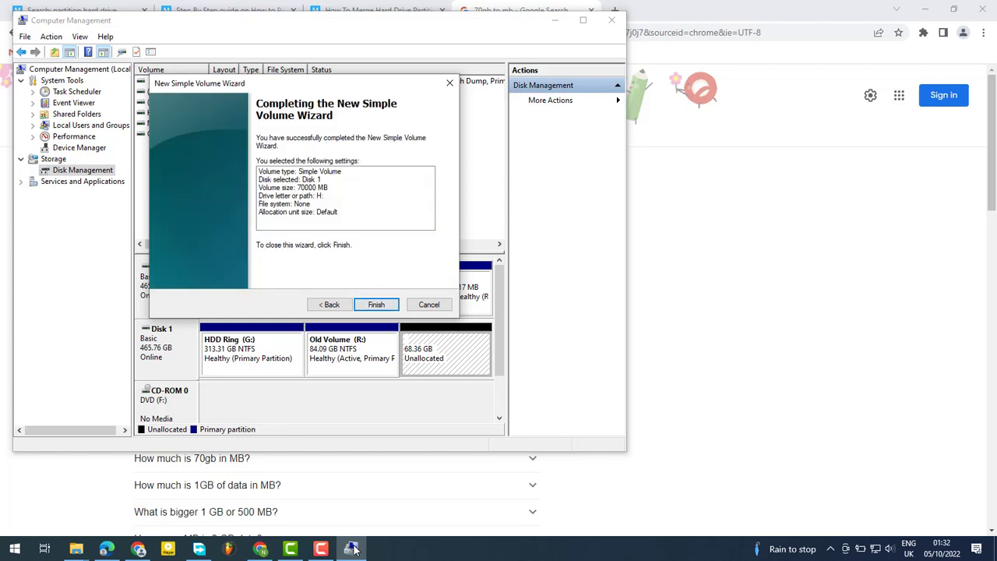
# Finish the wizard, cancel the 'Format disk' prompt and dismiss the 'Location is not available' error.
pyautogui.press('Return')
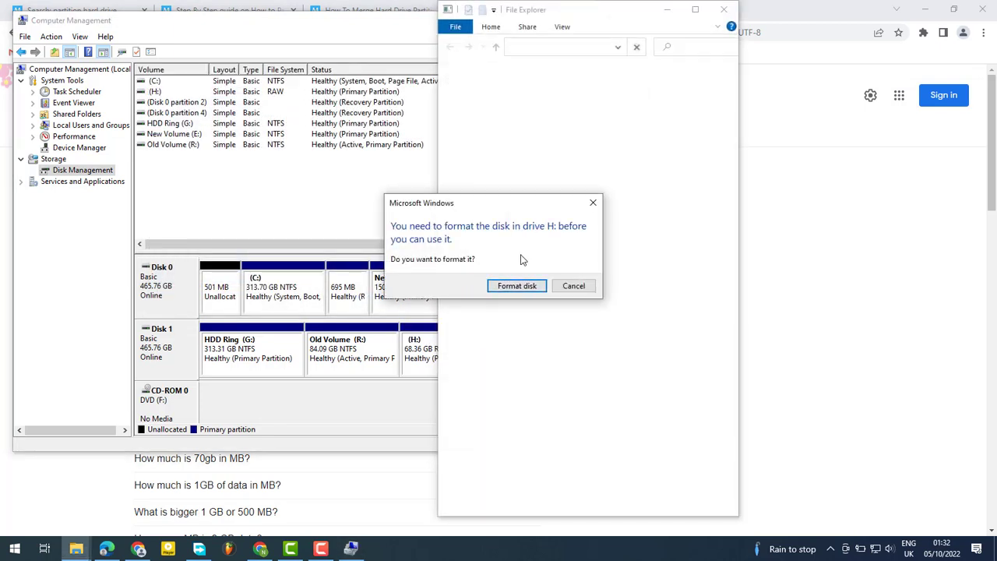
pyautogui.click(579, 288)
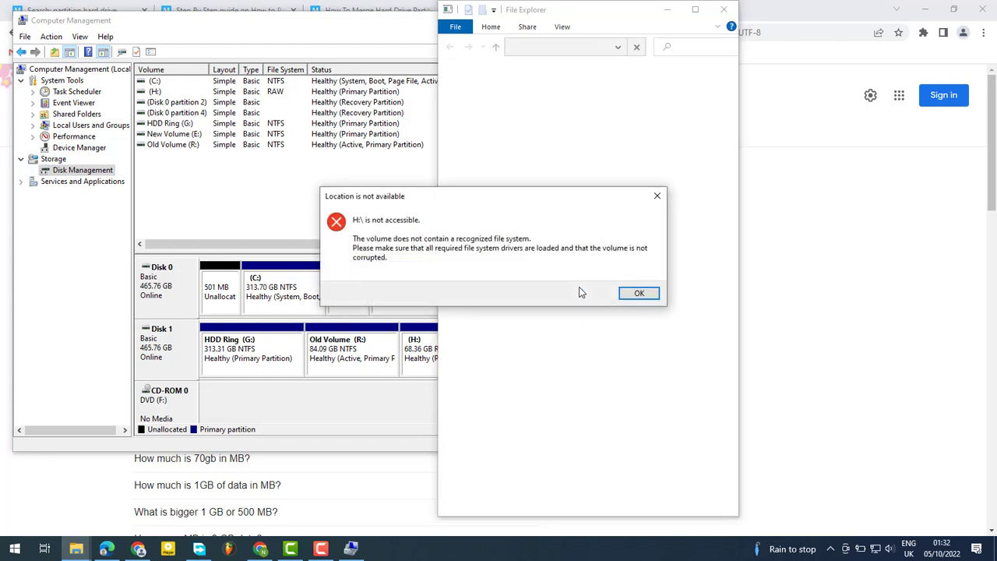
pyautogui.click(638, 293)
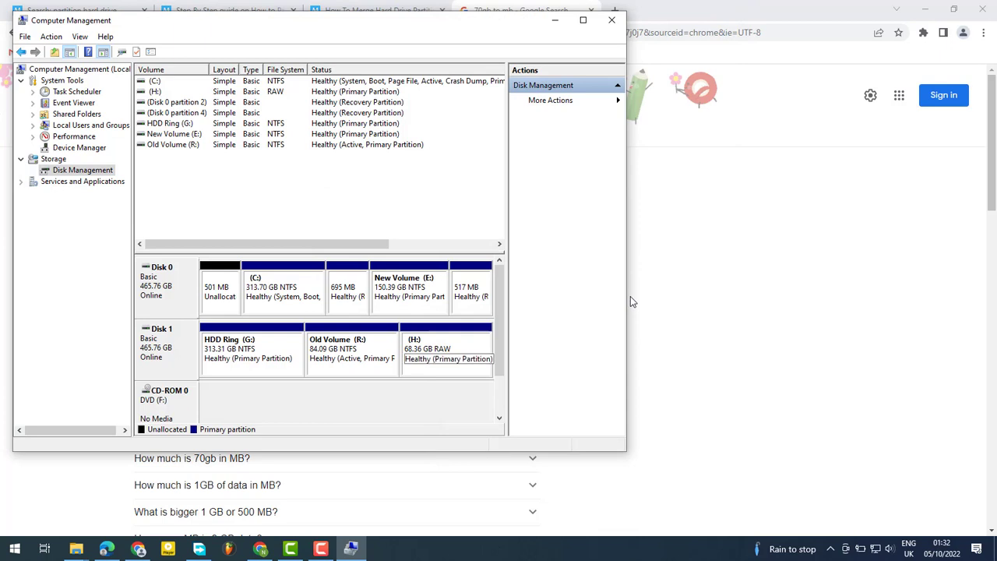
pyautogui.hotkey('shift', 'F10')
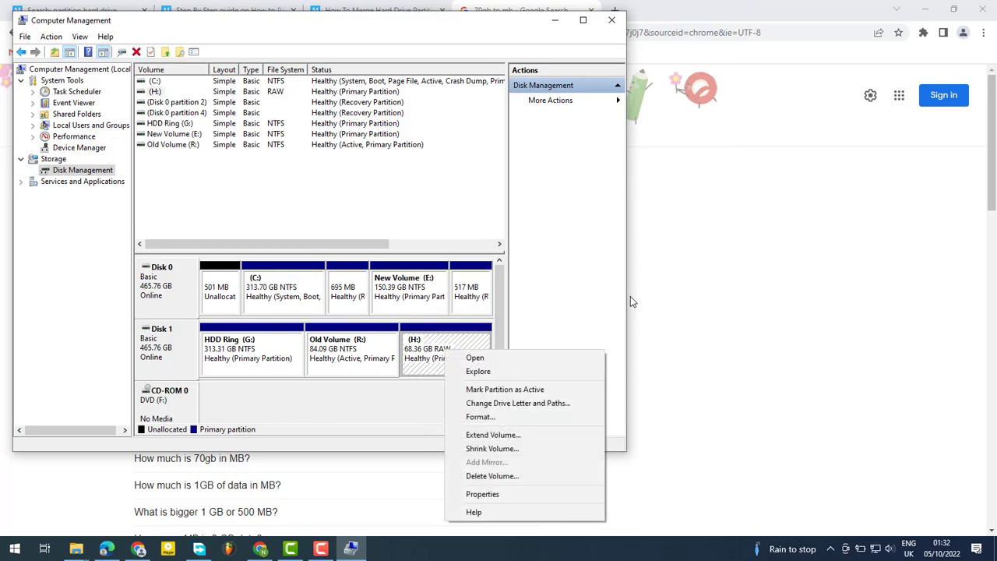
pyautogui.press('Down')
pyautogui.press('Down')
pyautogui.press('Down')
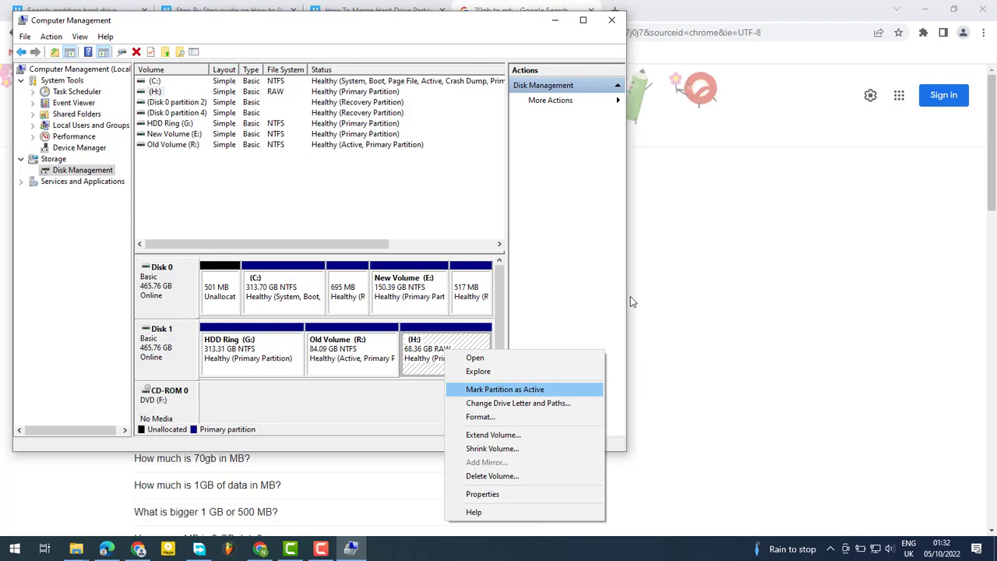
pyautogui.press('Escape')
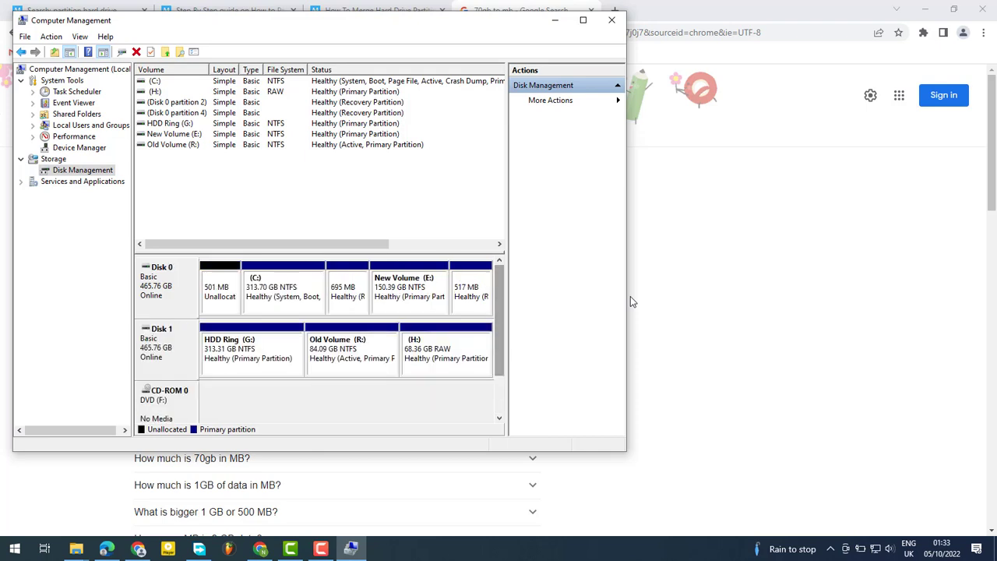
pyautogui.hotkey('shift', 'F10')
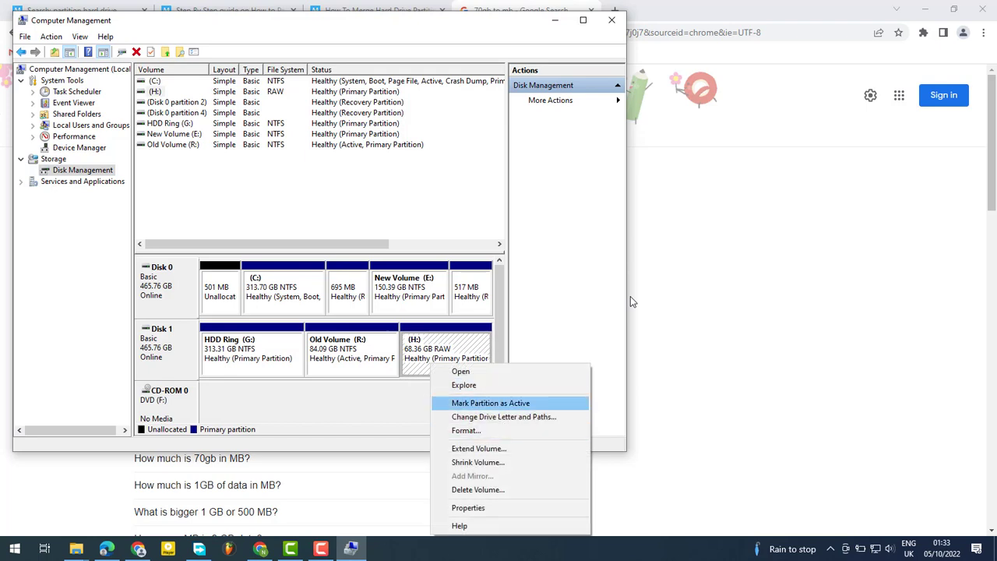
pyautogui.press('Down')
pyautogui.press('Down')
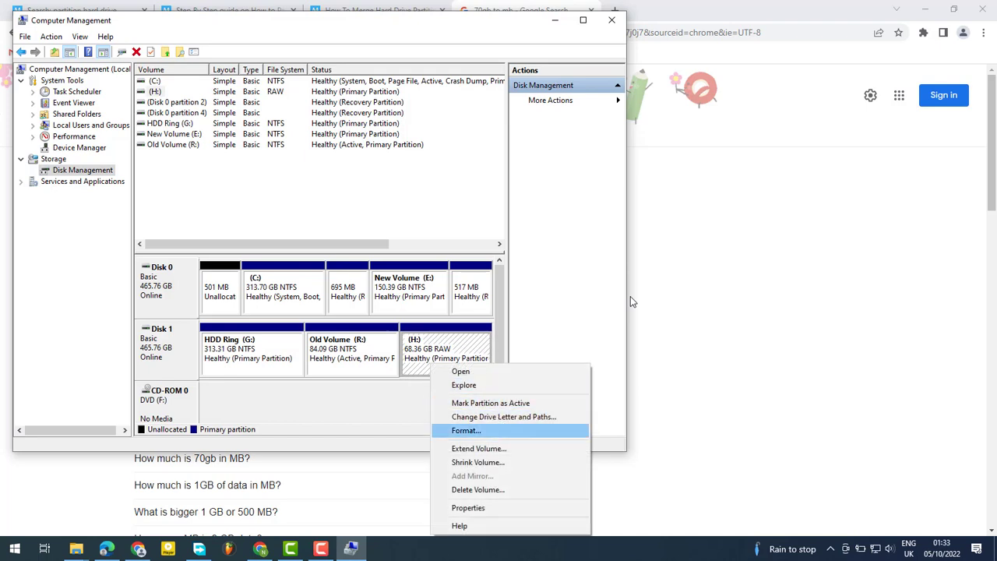
pyautogui.press('Up')
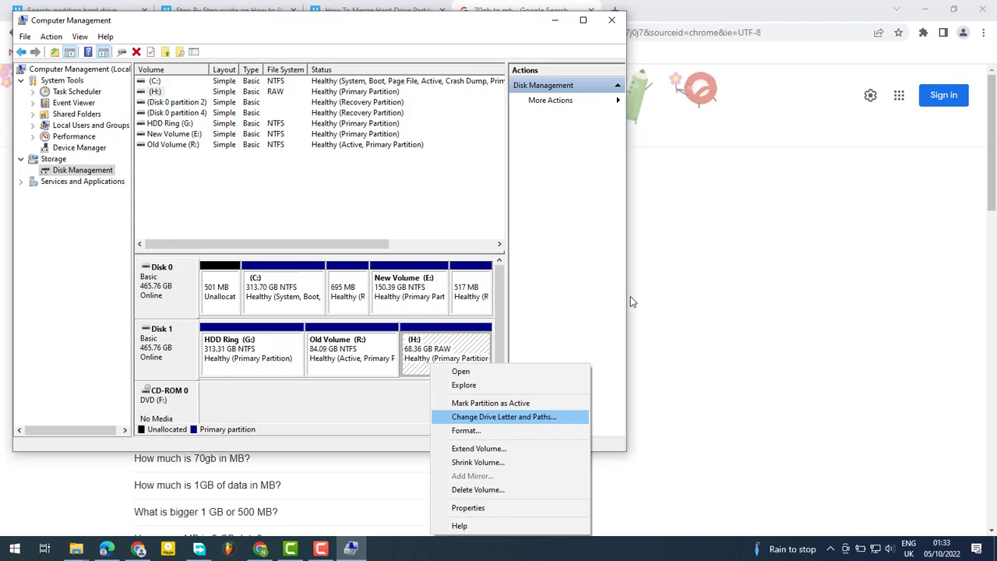
pyautogui.press('Down')
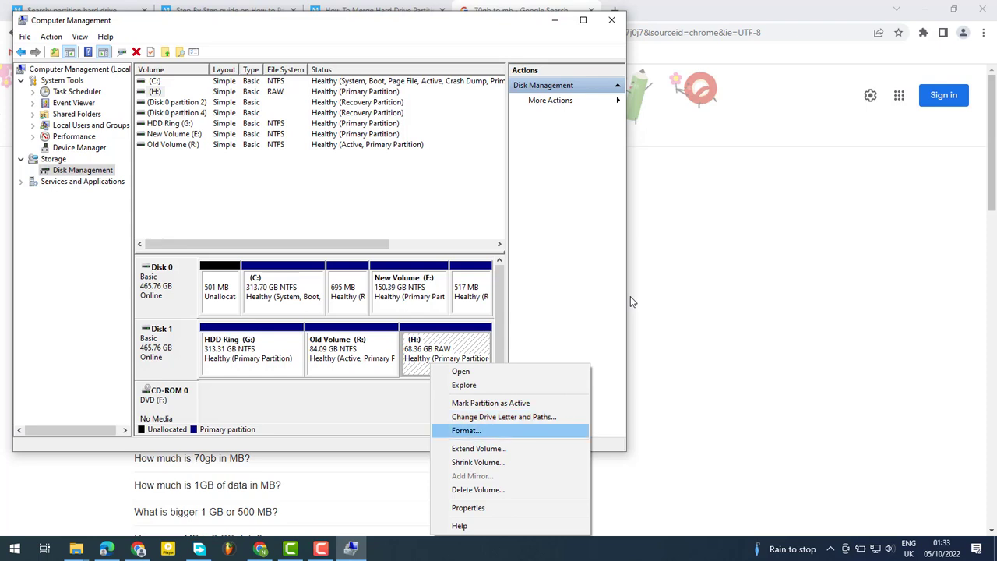
pyautogui.press('Down')
pyautogui.press('Down')
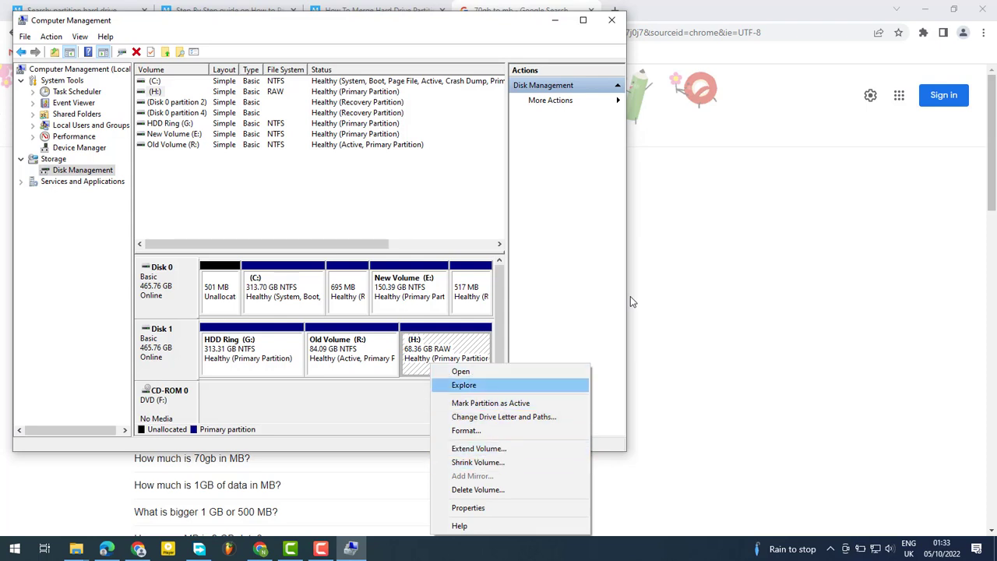
pyautogui.press('Escape')
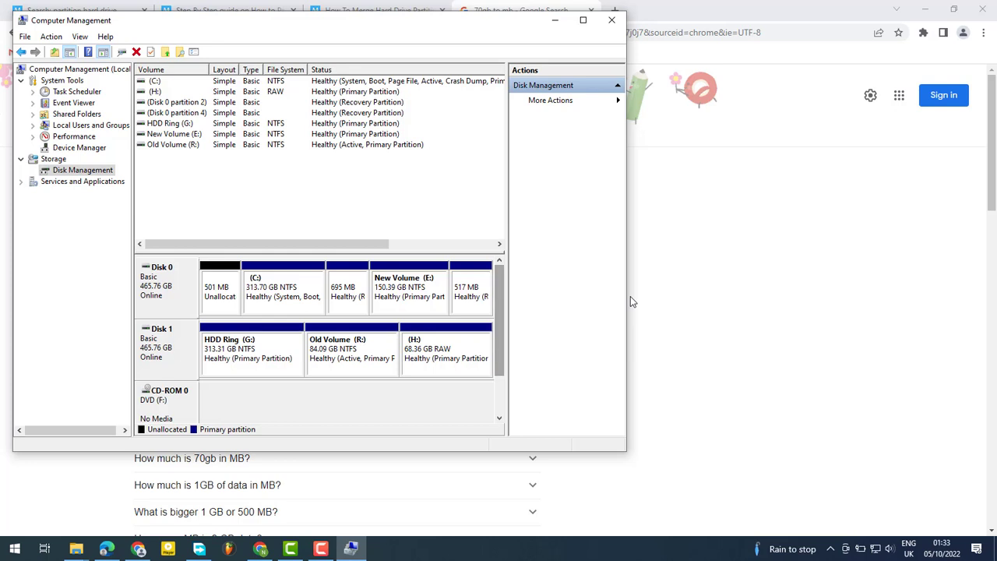
# Move the Computer Management window right and maximize it to show disk capacity and free space.
pyautogui.scroll(-1, 631, 298)
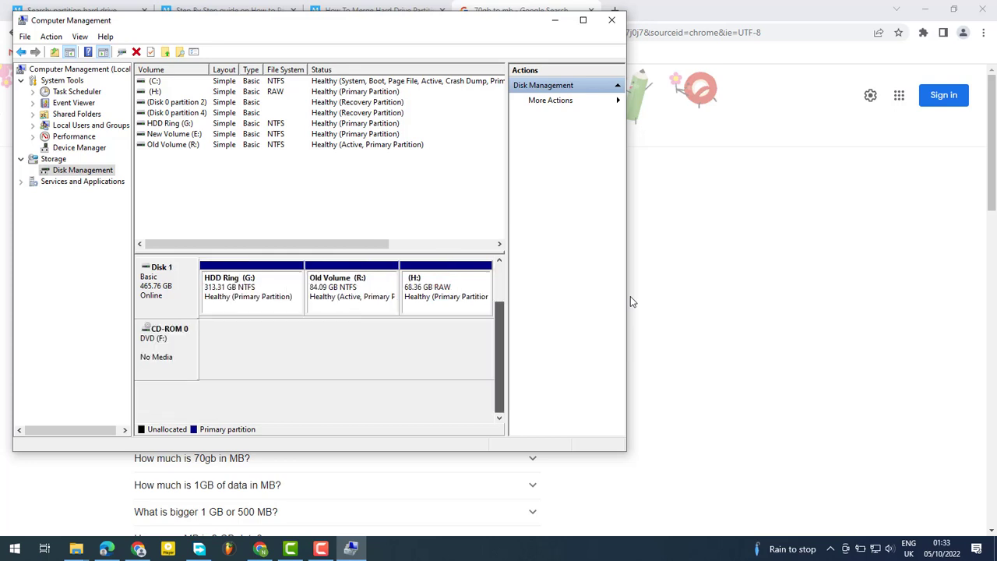
pyautogui.scroll(1, 631, 297)
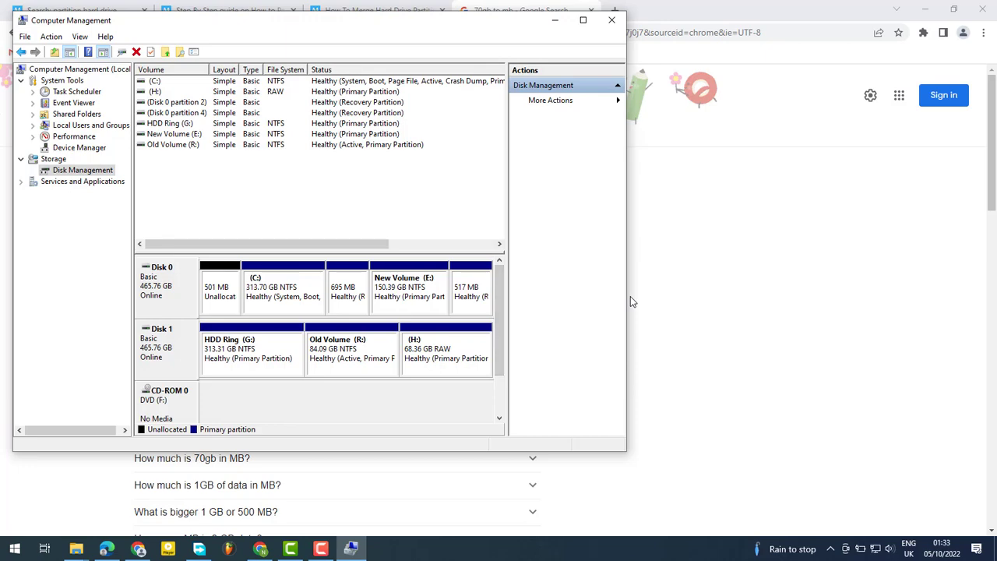
pyautogui.moveTo(503, 21); pyautogui.dragTo(649, 9)
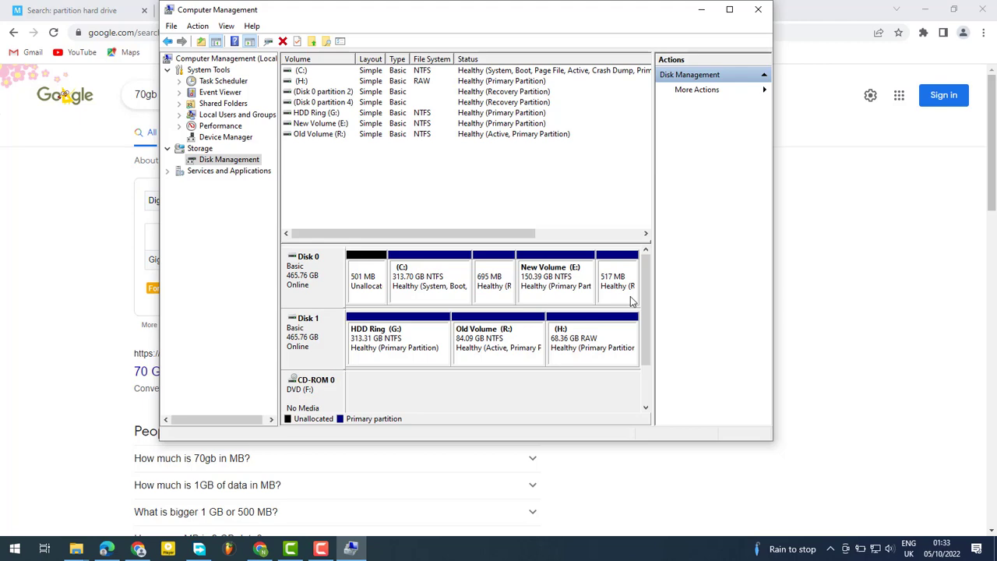
pyautogui.doubleClick(623, 14)
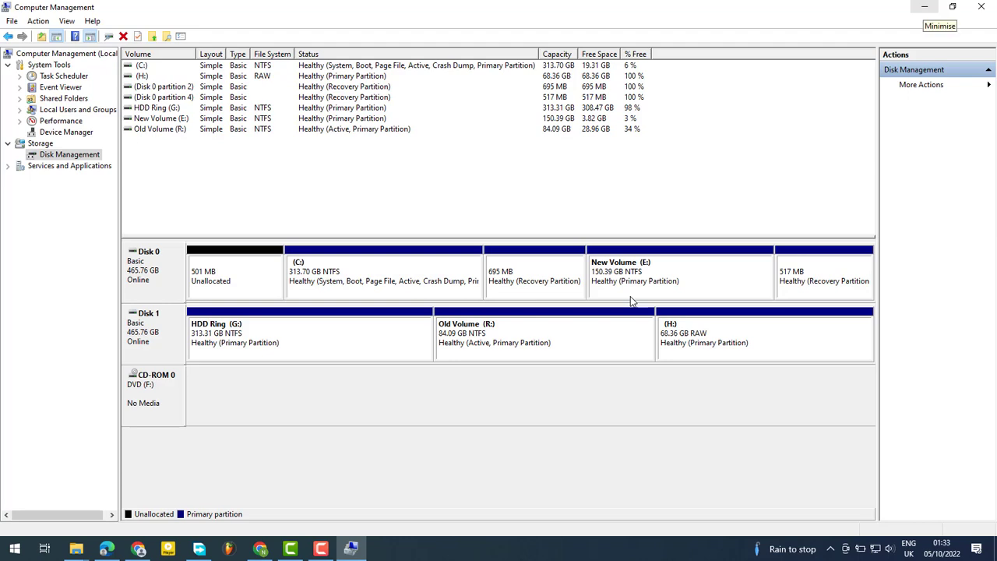
# Minimize Computer Management and close the '70gb to mb' search tab in Chrome.
pyautogui.press('super+Down')
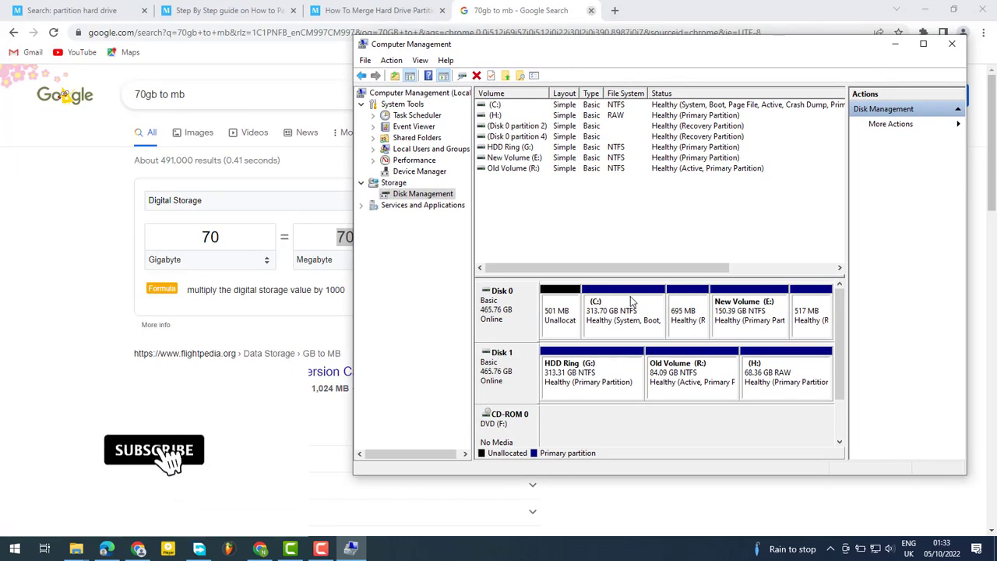
pyautogui.press('super+Down')
pyautogui.hotkey('ctrl', 'w')
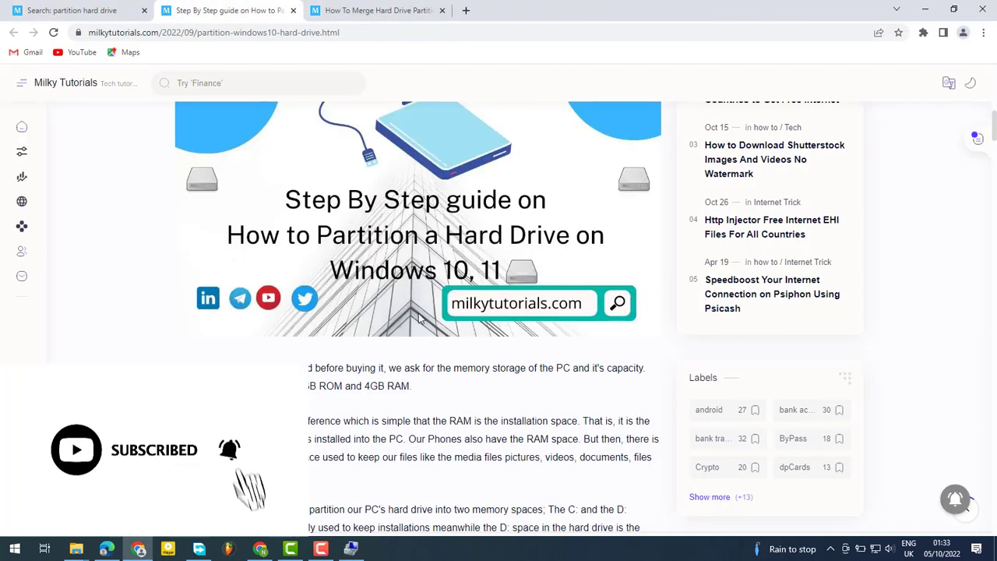